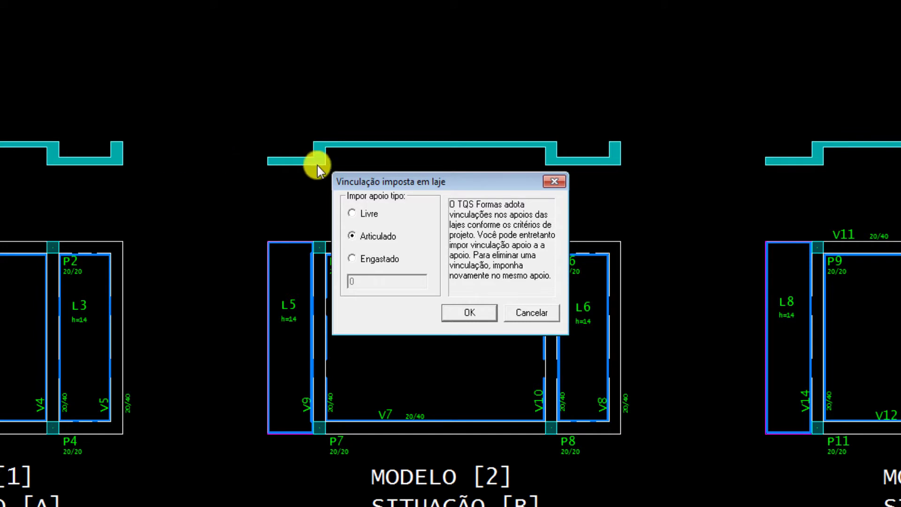
# Review the Livre, Articulado and Engastado support types for imposing a slab edge restraint
pyautogui.click(420, 211)
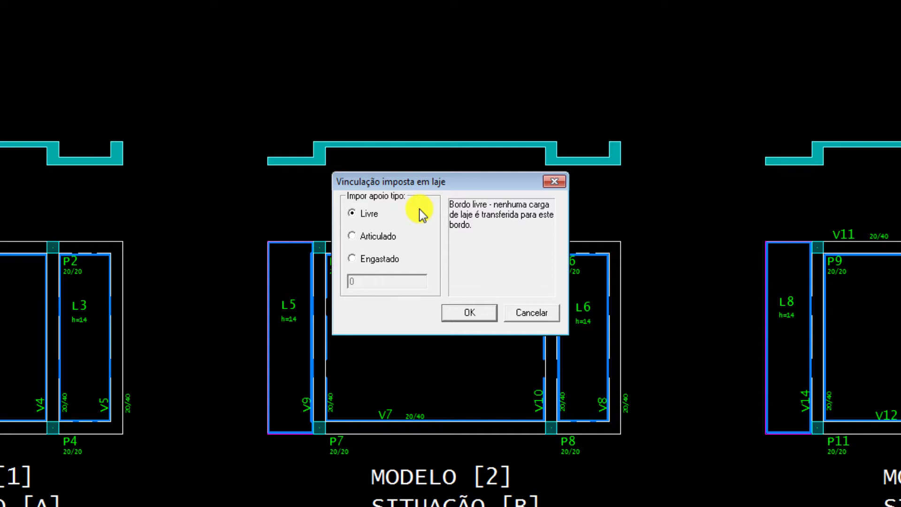
pyautogui.click(384, 237)
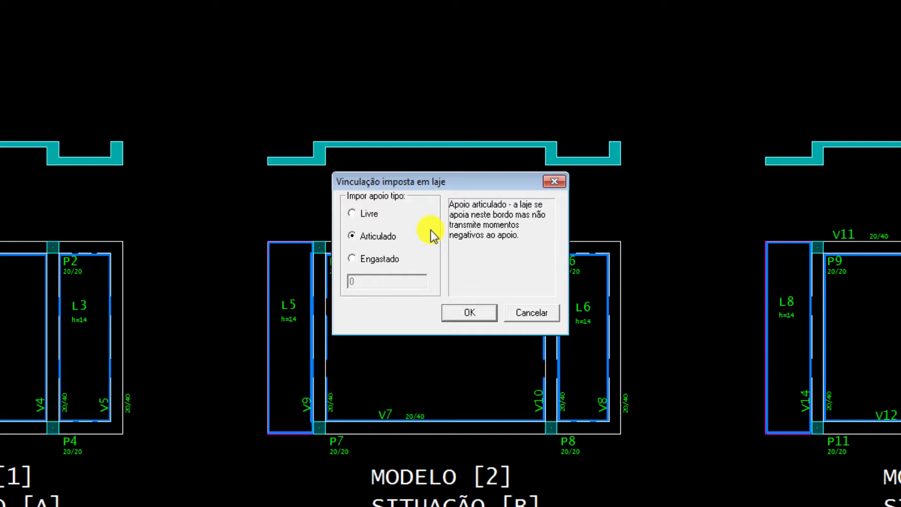
pyautogui.press('Down')
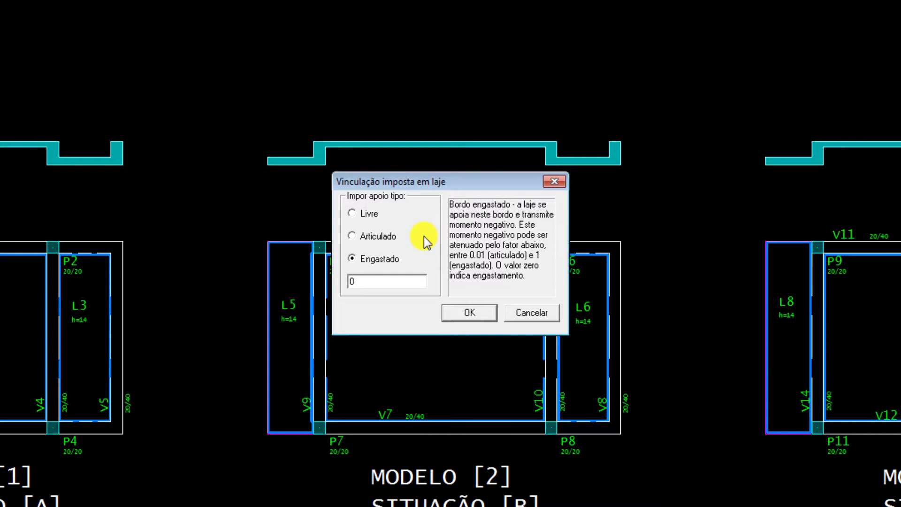
pyautogui.press('Return')
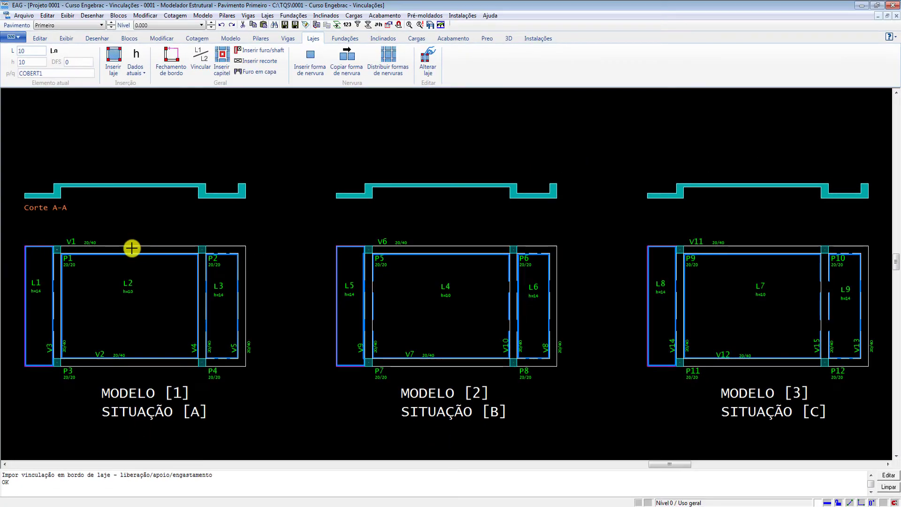
# Examine the slab edge restraints of Modelo [1], Modelo [2] and Modelo [3] one after another at close range
pyautogui.press('F8')
pyautogui.click(261, 378)
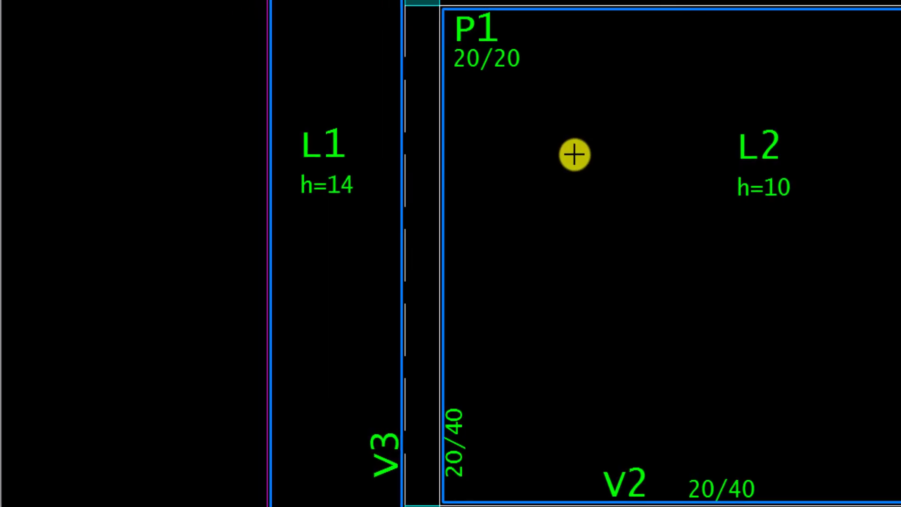
pyautogui.scroll(-3, 575, 154)
pyautogui.press('F8')
pyautogui.click(675, 211)
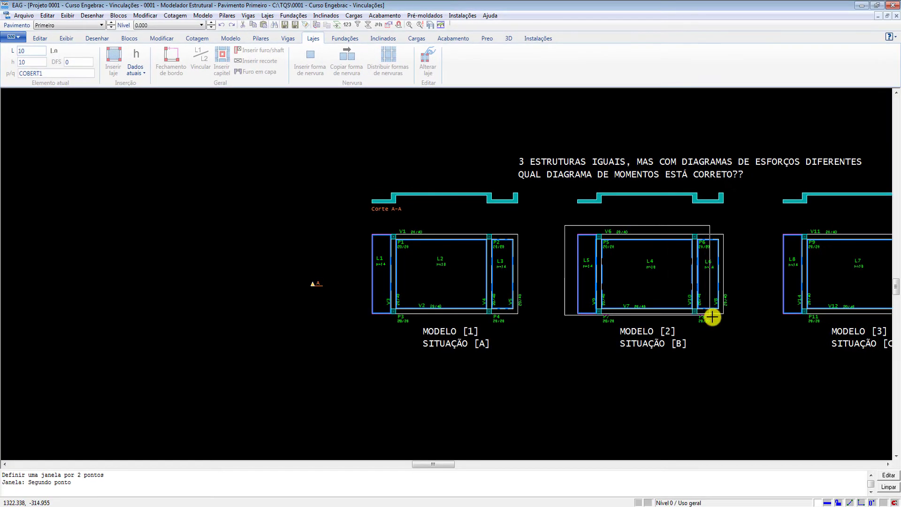
pyautogui.click(734, 353)
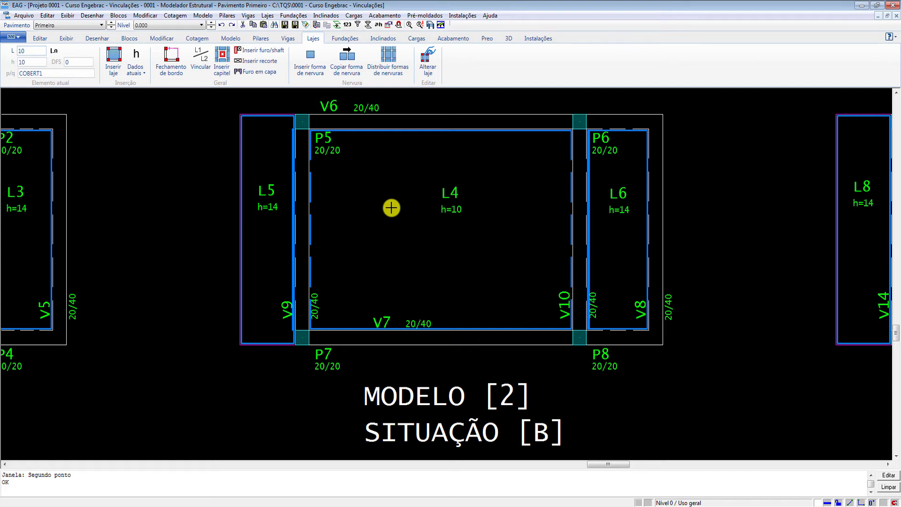
pyautogui.scroll(5, 209, 191)
pyautogui.scroll(3, 326, 254)
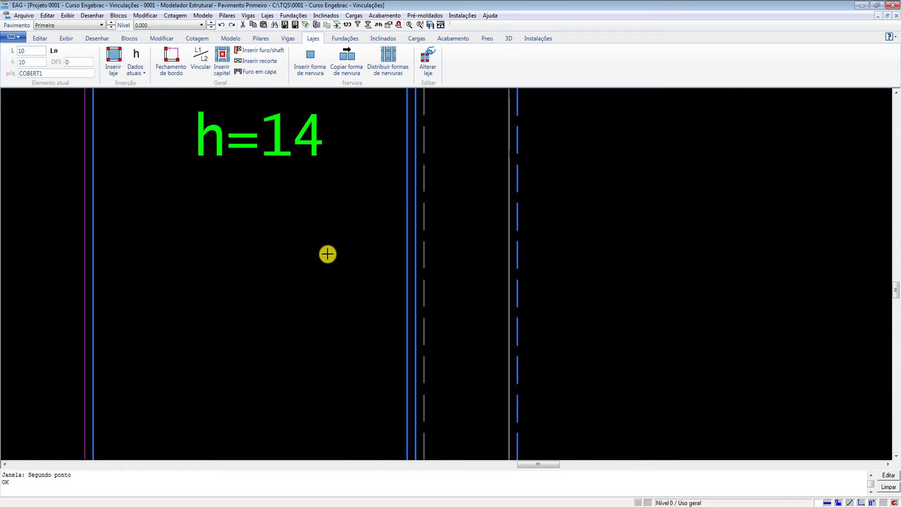
pyautogui.click(630, 216)
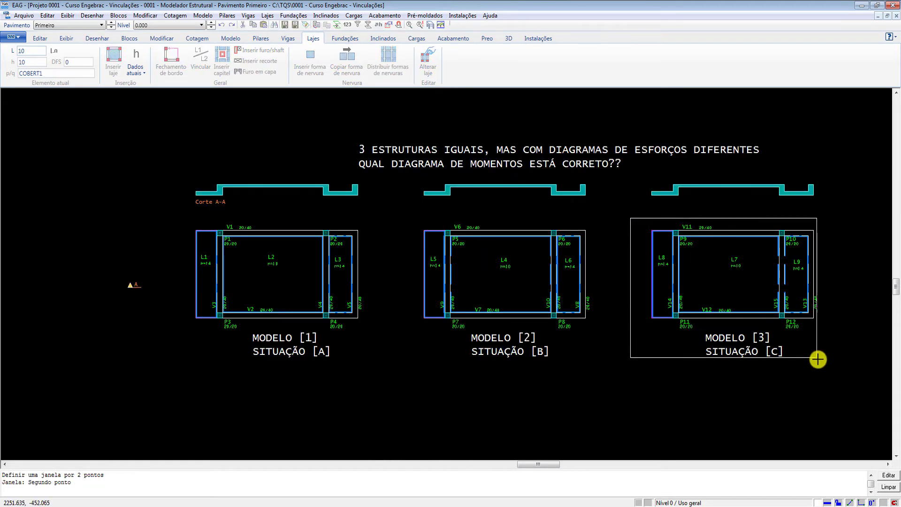
pyautogui.click(832, 371)
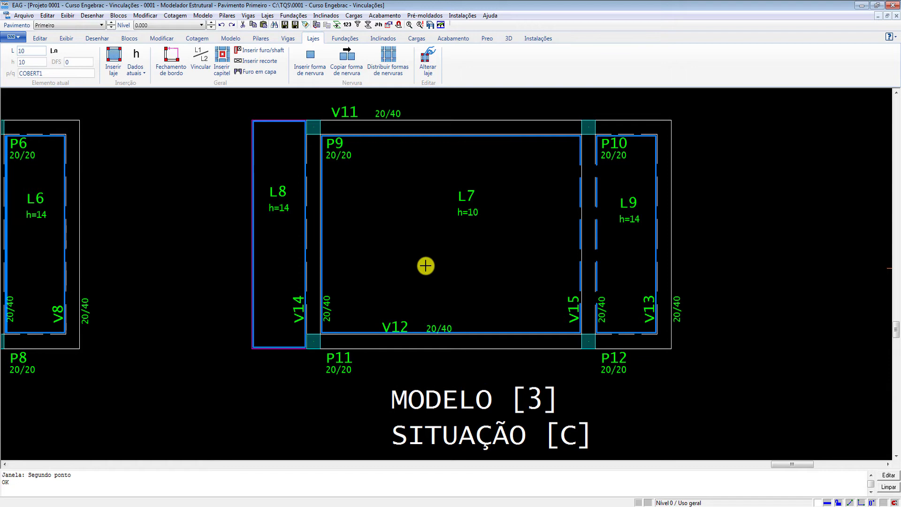
pyautogui.scroll(3, 564, 258)
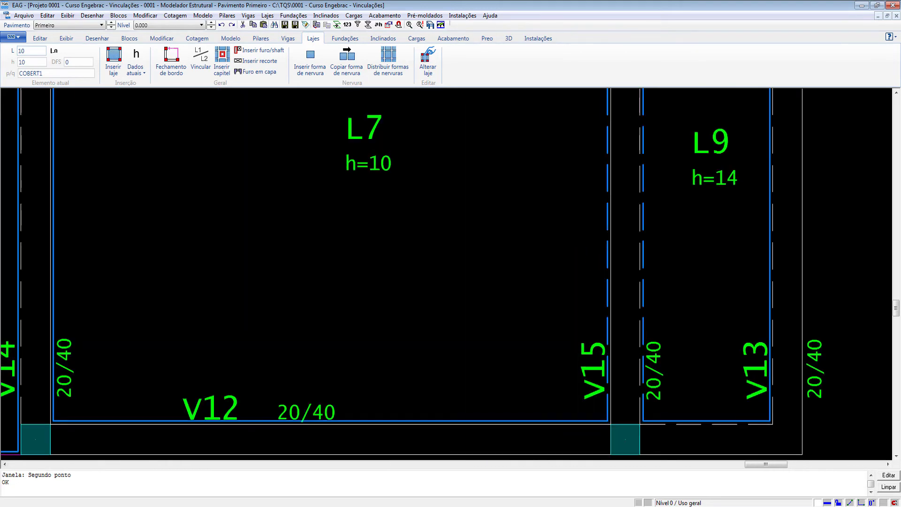
pyautogui.scroll(-2, 483, 274)
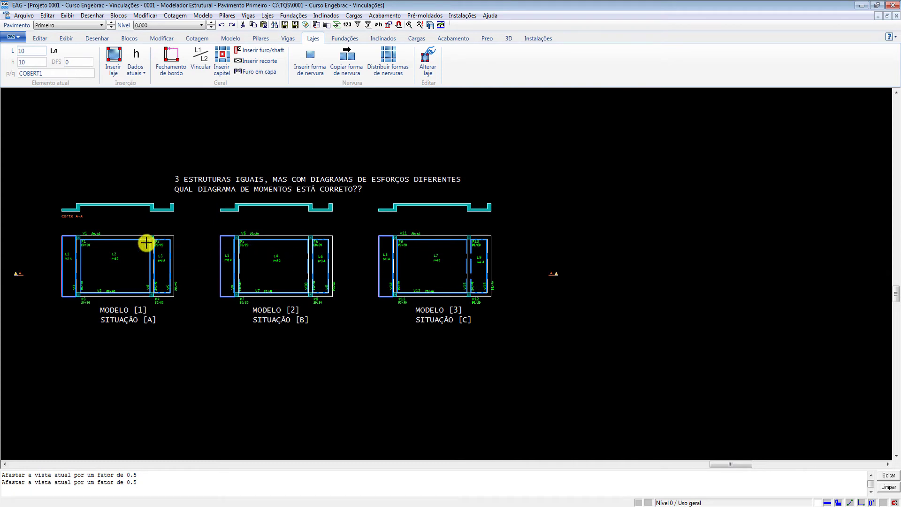
# Impose an Articulado support on the edge of slab L2 along beam V3 in Modelo [1]
pyautogui.press('F8')
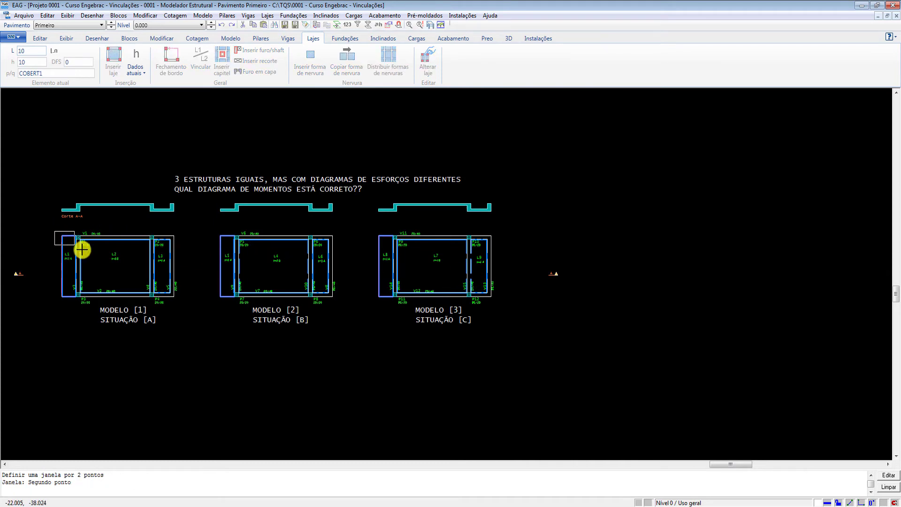
pyautogui.click(178, 301)
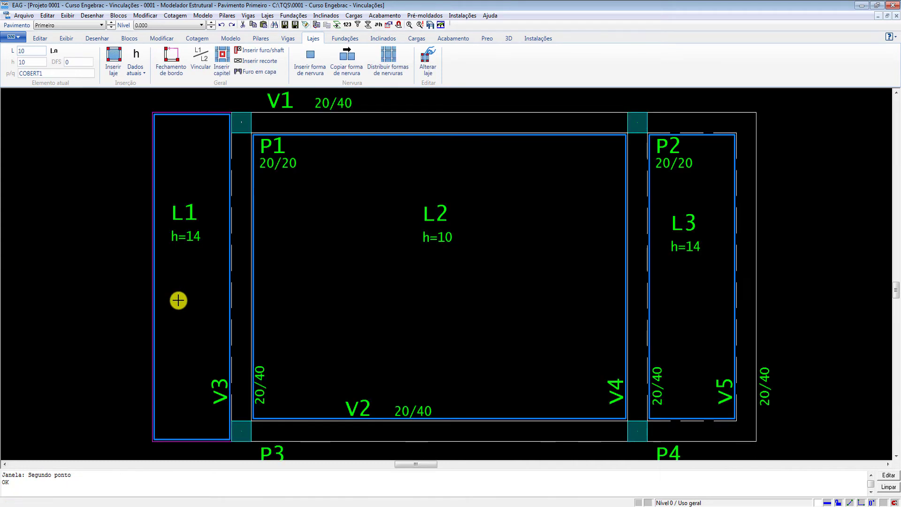
pyautogui.click(201, 65)
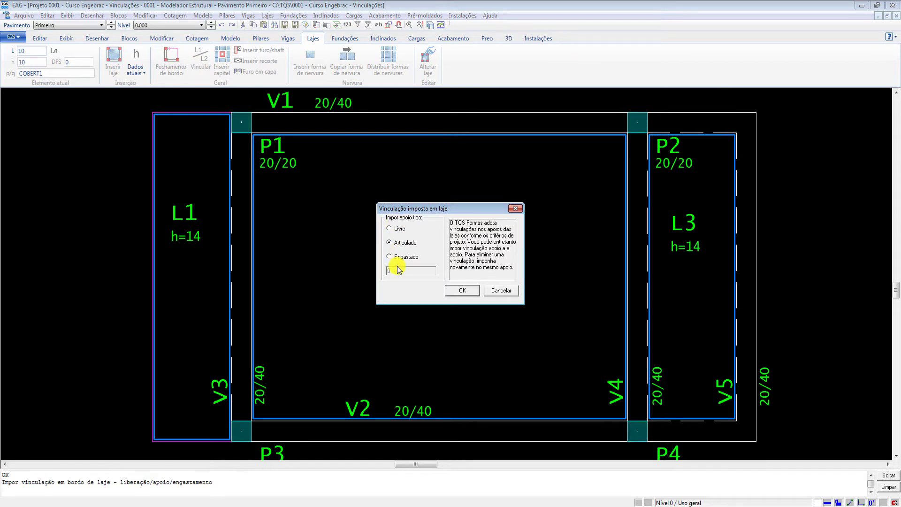
pyautogui.click(463, 290)
pyautogui.scroll(2, 371, 277)
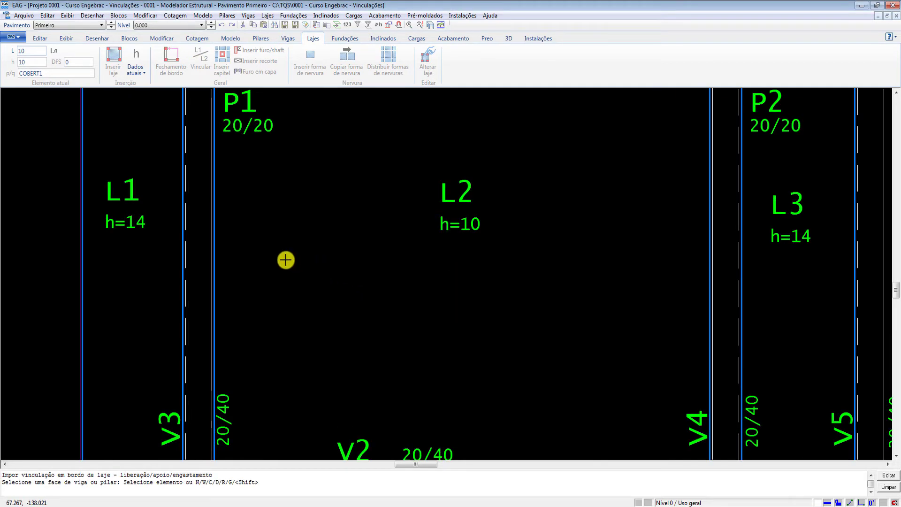
pyautogui.click(212, 225)
pyautogui.scroll(1, 212, 221)
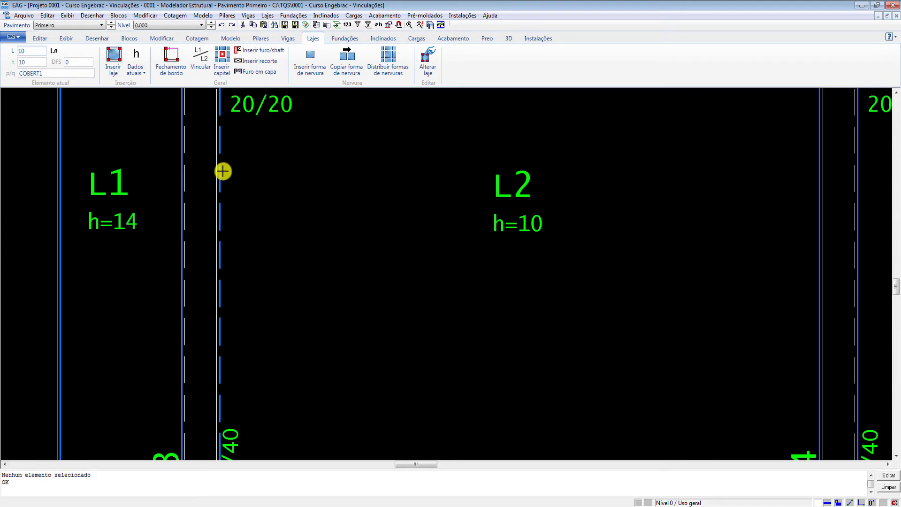
# Remove the imposed restraint from slab L2's edge at beam V3 by imposing it again on the same support
pyautogui.press('Return')
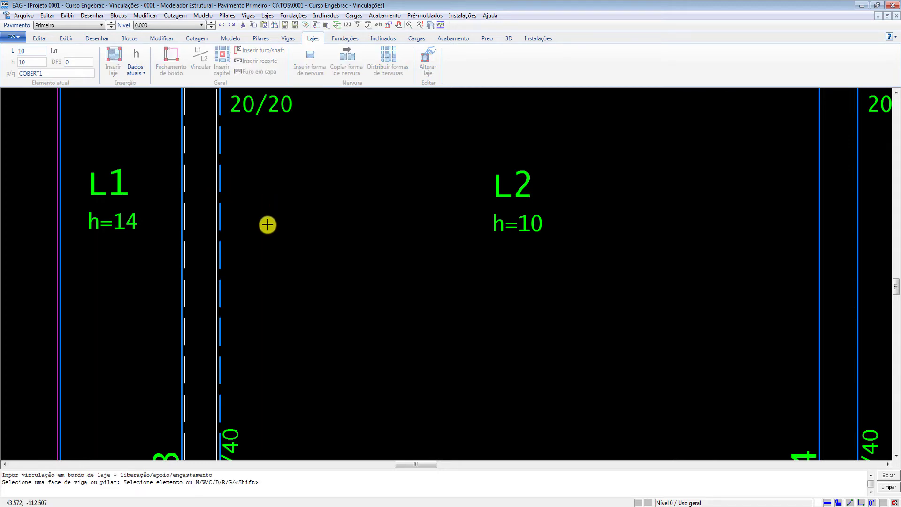
pyautogui.click(215, 213)
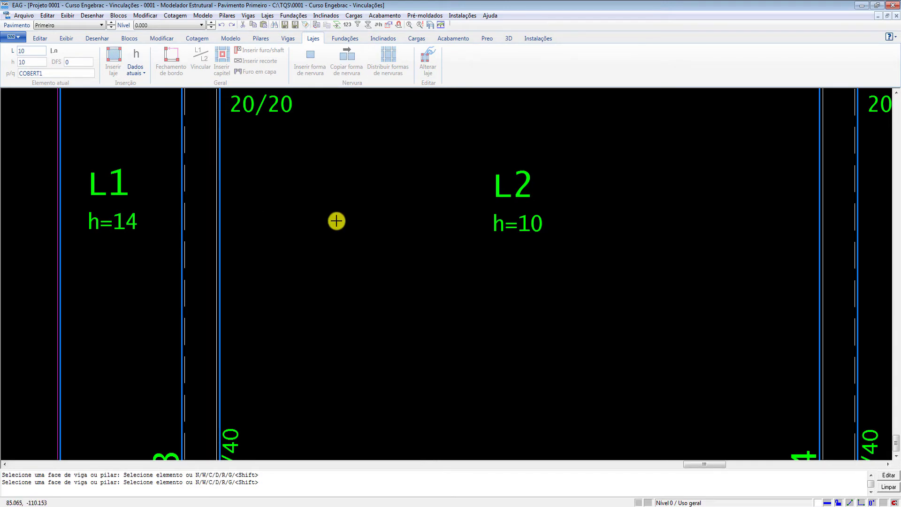
# Impose Articulado supports on the edges of slabs L2 and L1 along both faces of beam V3
pyautogui.scroll(-1, 337, 221)
pyautogui.click(201, 57)
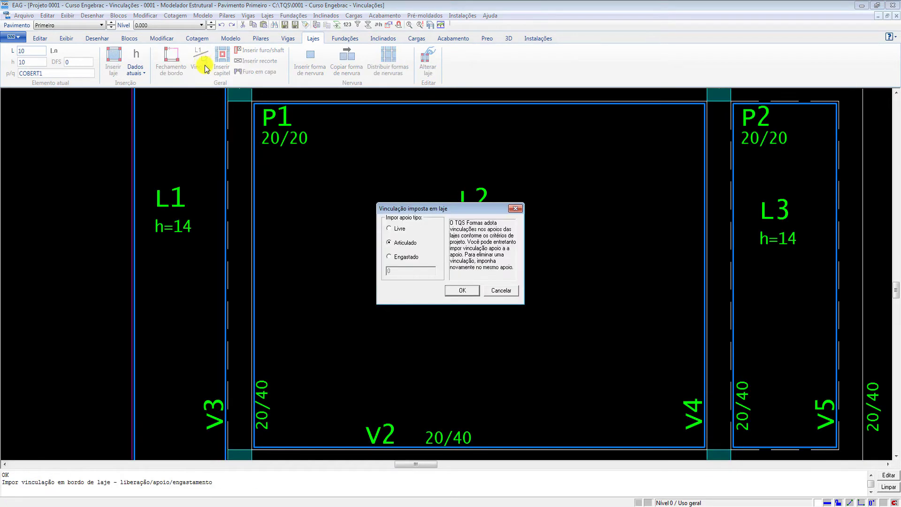
pyautogui.click(462, 290)
pyautogui.click(253, 245)
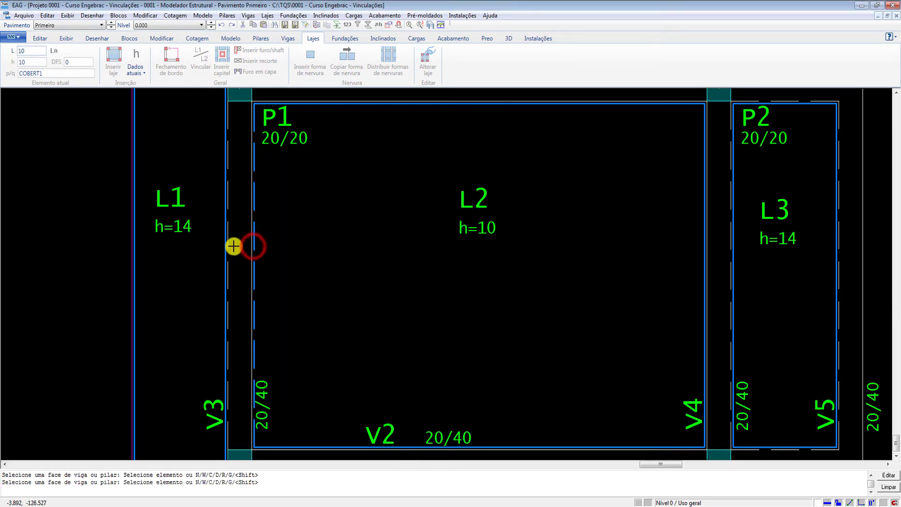
pyautogui.press('Escape')
pyautogui.scroll(2, 235, 264)
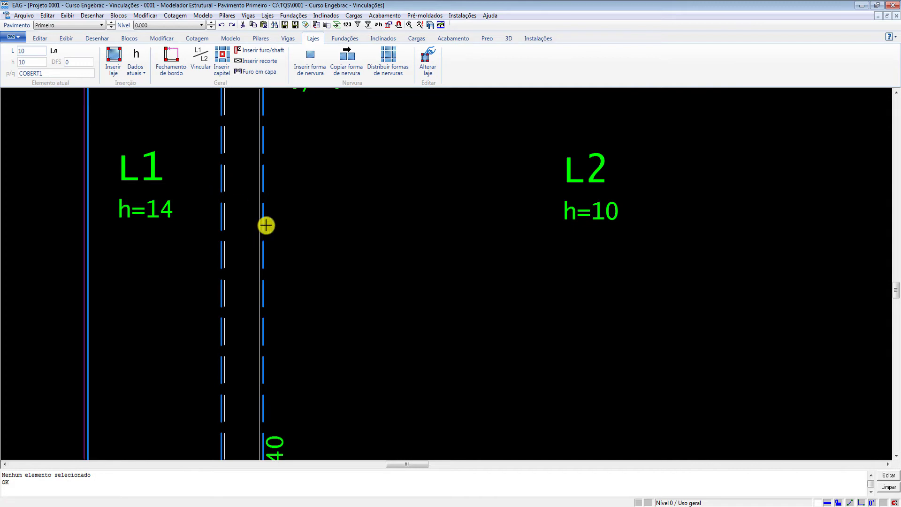
# Examine the restraints of slabs L1 and L2 along beam V3, and the slab edges of Modelo [2]
pyautogui.scroll(-4, 284, 294)
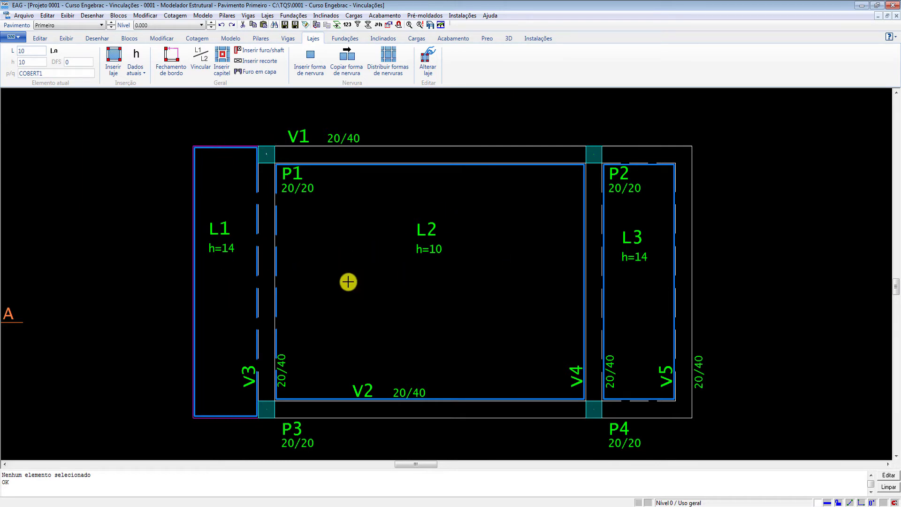
pyautogui.scroll(2, 325, 261)
pyautogui.scroll(-1, 326, 262)
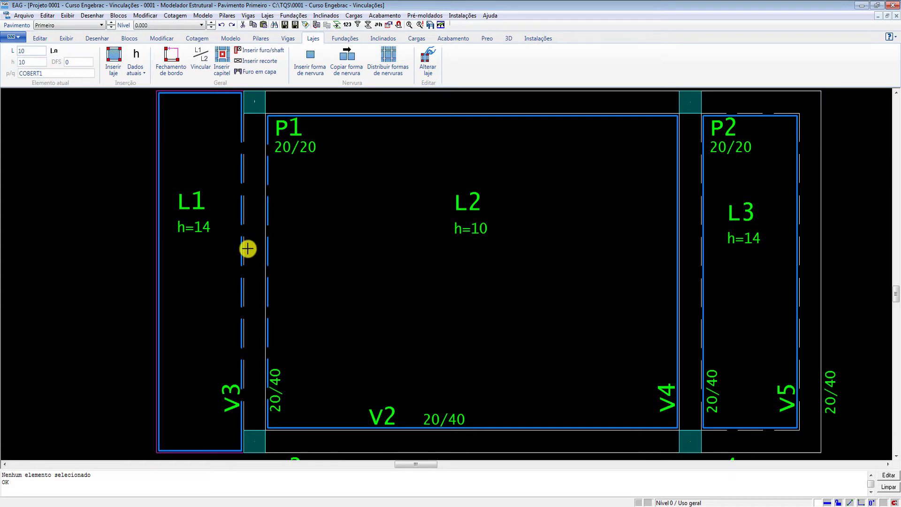
pyautogui.scroll(-1, 268, 256)
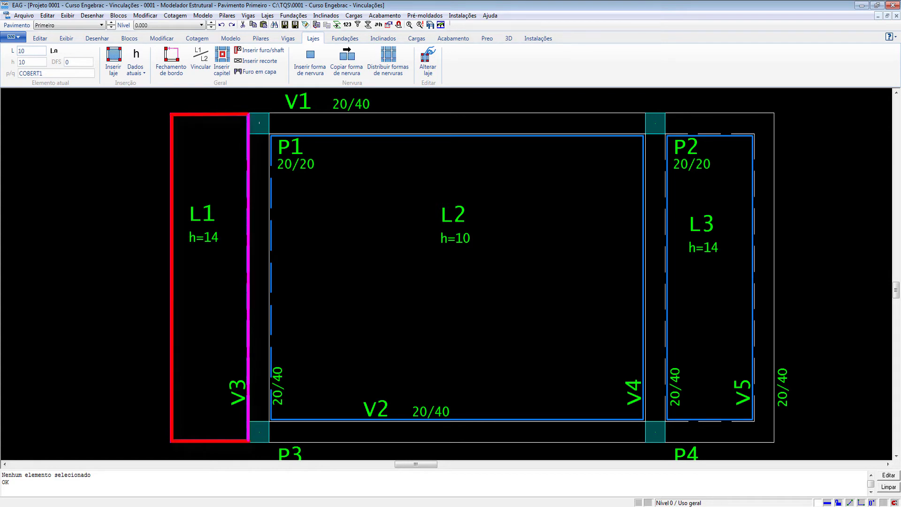
pyautogui.click(324, 212)
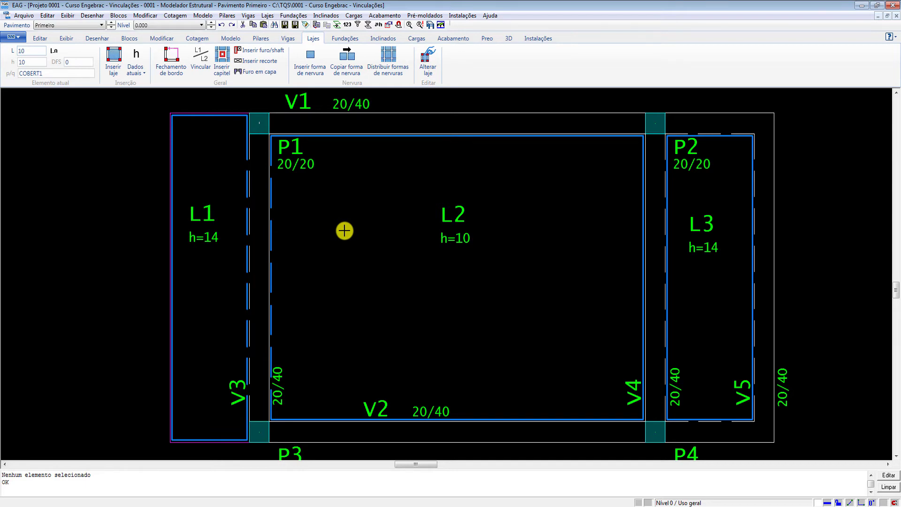
pyautogui.scroll(-8, 175, 276)
pyautogui.scroll(6, 607, 279)
pyautogui.scroll(-2, 441, 197)
pyautogui.scroll(2, 605, 347)
pyautogui.scroll(-1, 498, 145)
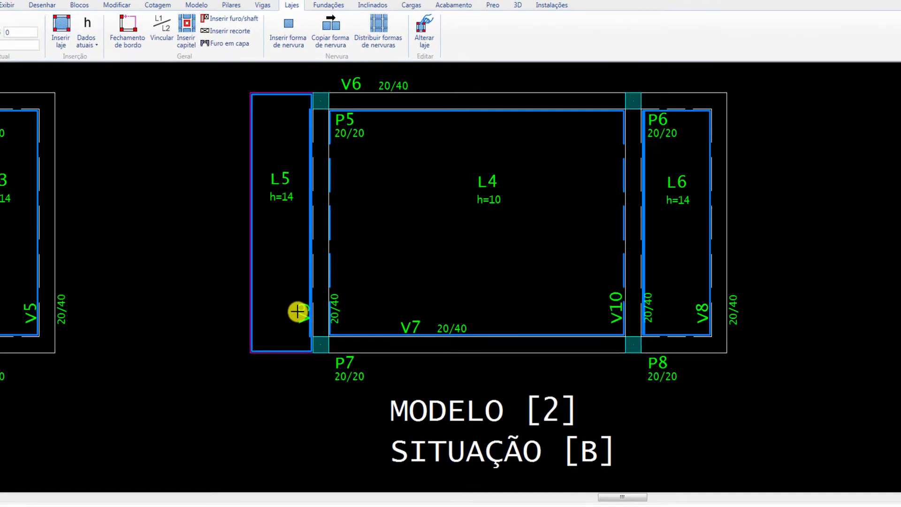
# Give beam V9 in Modelo [2] its own torsional inertia divisor and set it to 2
pyautogui.doubleClick(298, 311)
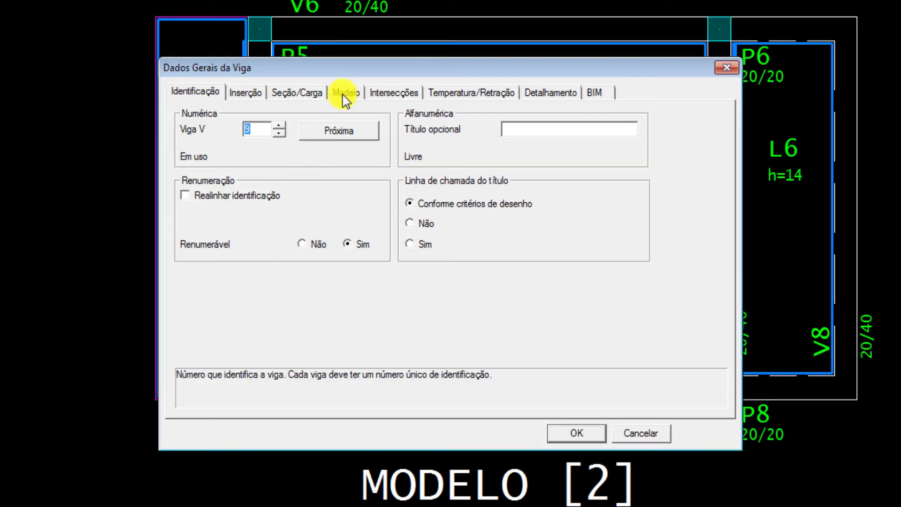
pyautogui.click(345, 93)
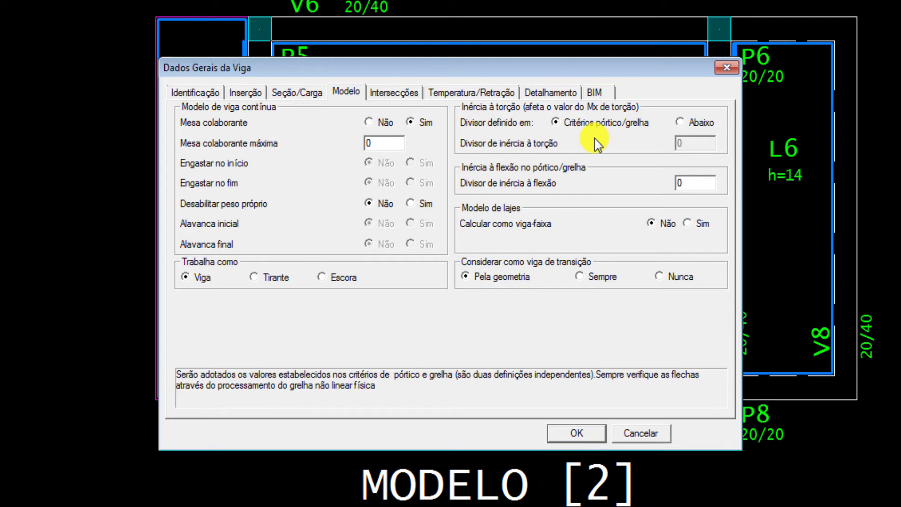
pyautogui.click(681, 123)
pyautogui.doubleClick(681, 142)
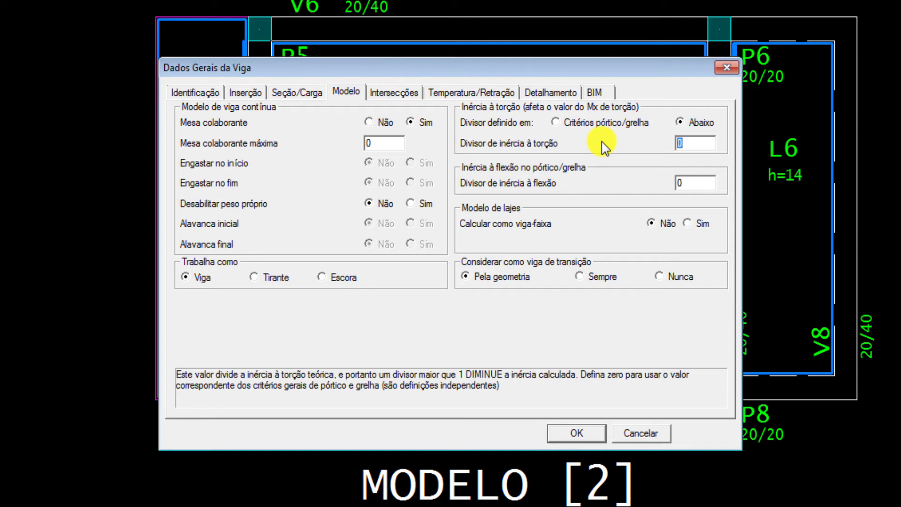
pyautogui.write('2')
pyautogui.click(582, 433)
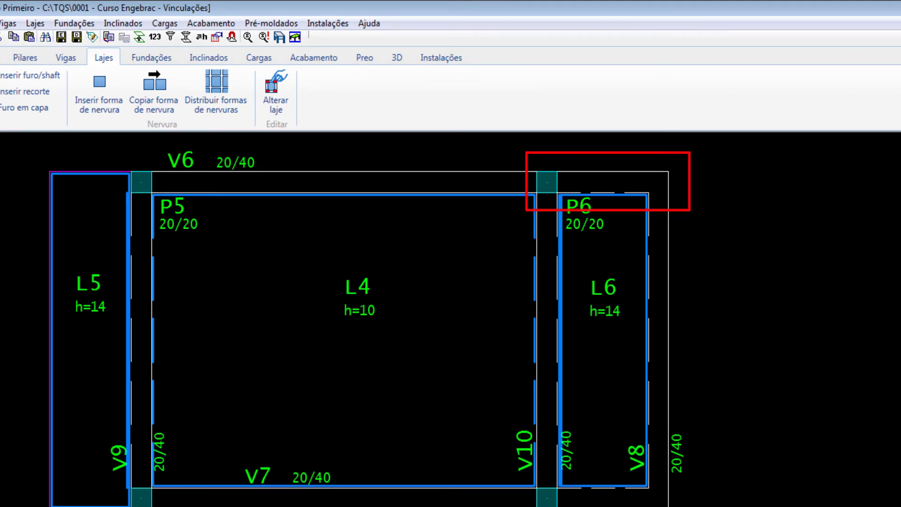
# View the exclusive section and load data of the beam V6 segment that runs beyond column P6
pyautogui.click(60, 58)
pyautogui.click(419, 110)
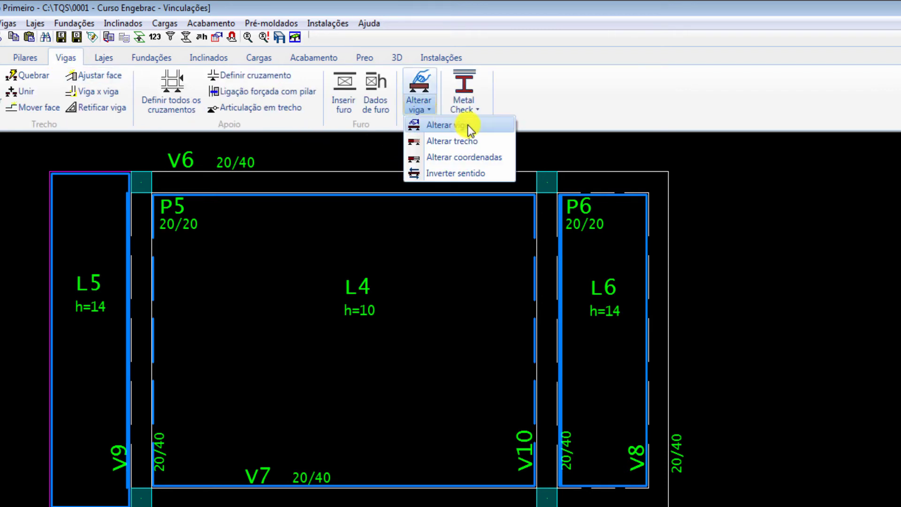
pyautogui.click(475, 141)
pyautogui.click(608, 171)
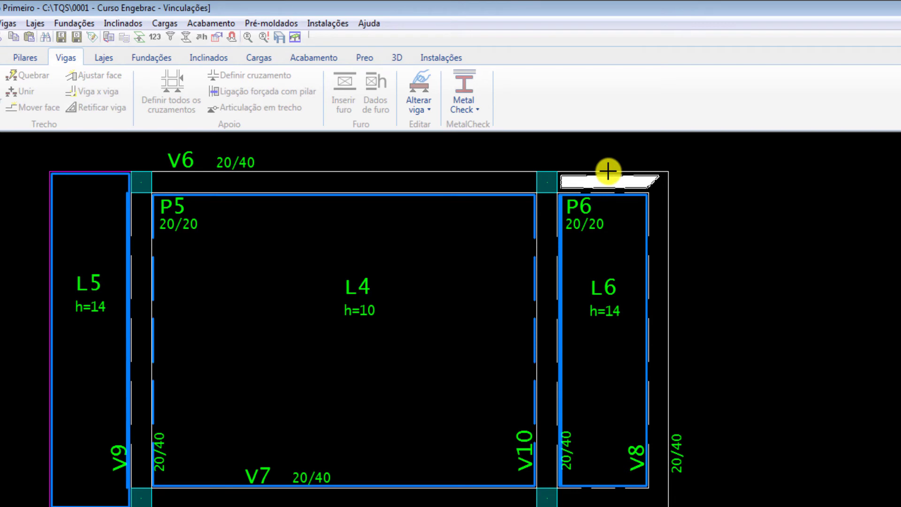
pyautogui.click(608, 172)
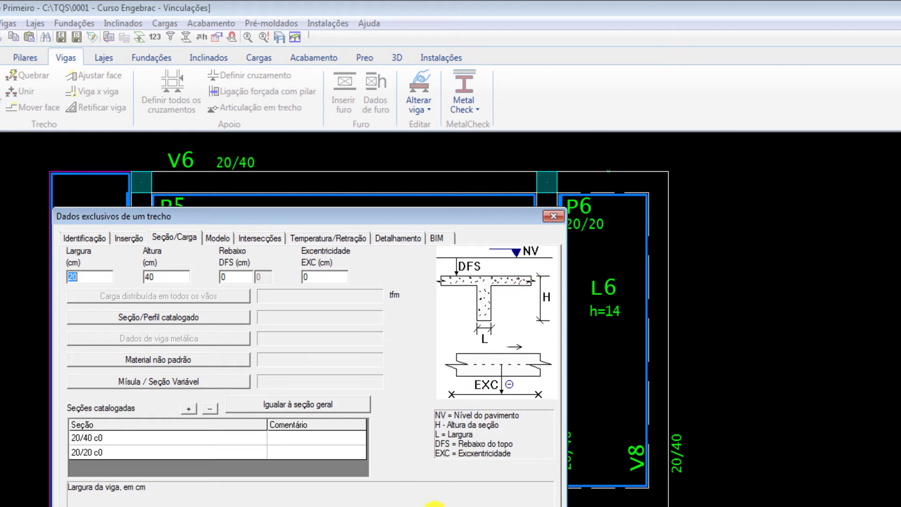
pyautogui.press('Escape')
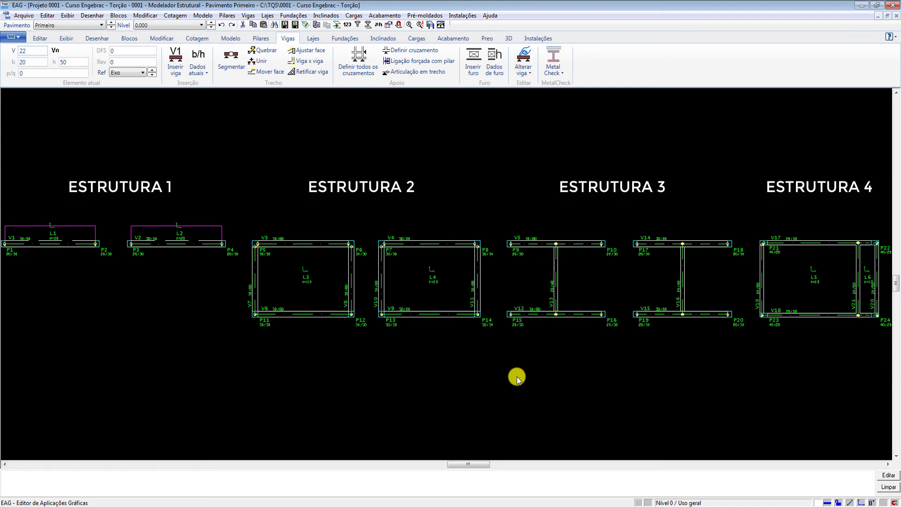
# Display the displacement diagram of Estrutura 1 for case 08 - ELS/CFREQ/PP+PERM+0.7ACID and compare the slab deflections of its two models
pyautogui.press('F8')
pyautogui.click(4, 203)
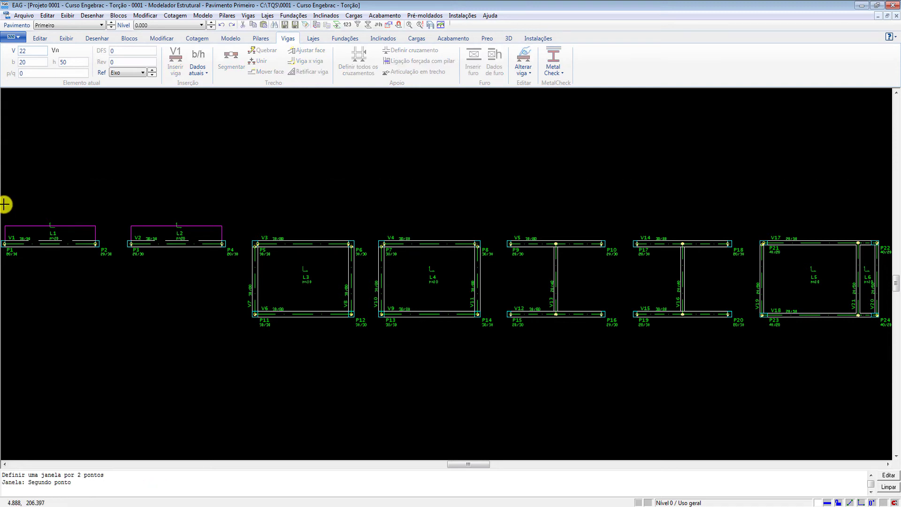
pyautogui.click(240, 277)
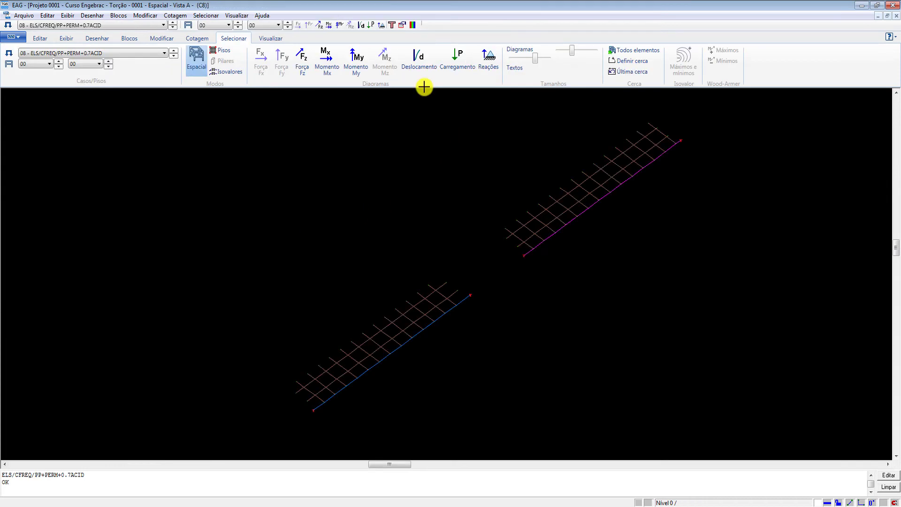
pyautogui.click(418, 61)
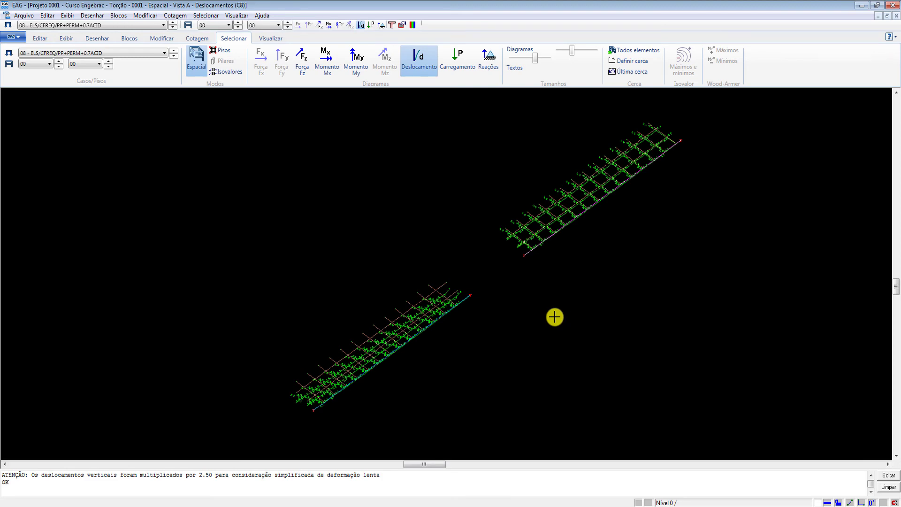
pyautogui.scroll(1, 397, 324)
pyautogui.scroll(4, 316, 397)
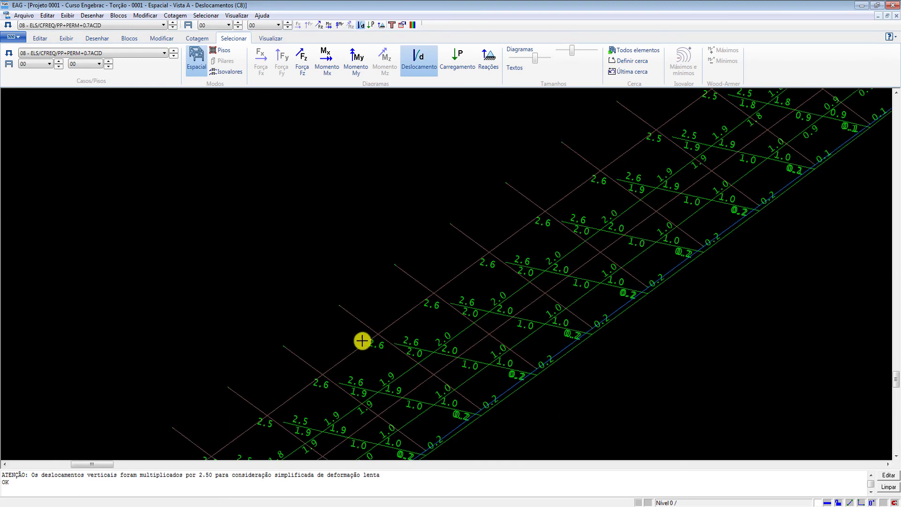
pyautogui.scroll(-5, 368, 277)
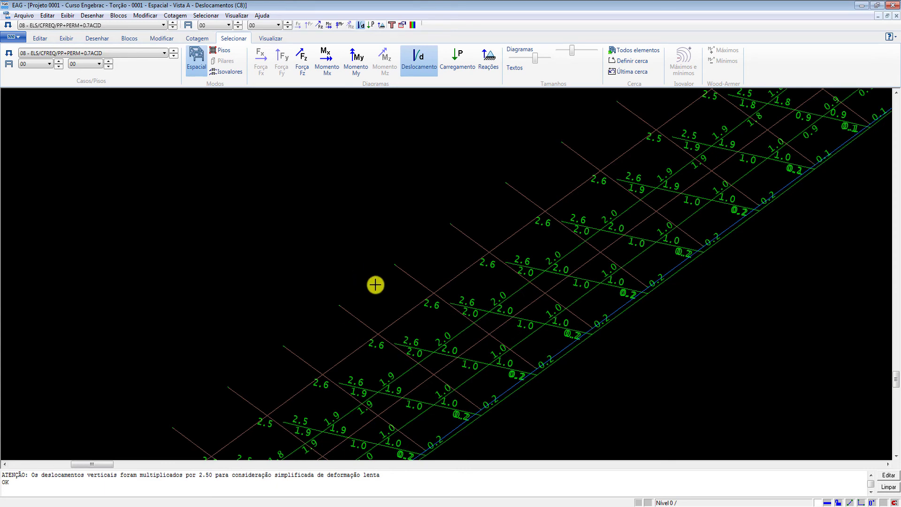
pyautogui.scroll(5, 611, 209)
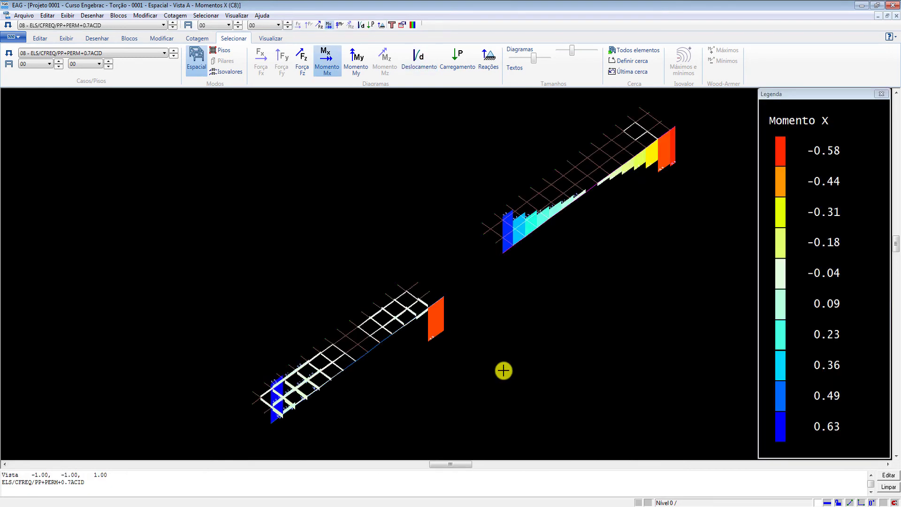
# Examine the Mx torsional moments at the beam ends in both models of Estrutura 1
pyautogui.scroll(5, 428, 332)
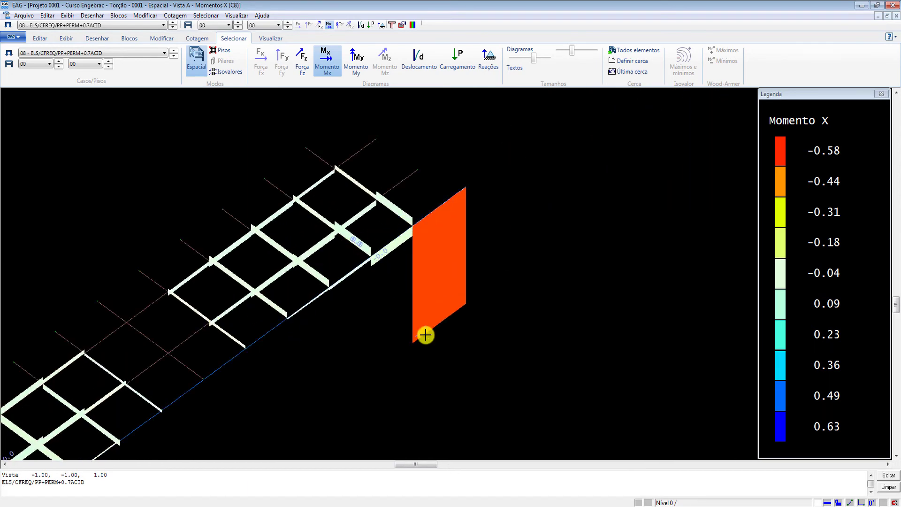
pyautogui.scroll(-2, 419, 382)
pyautogui.scroll(-2, 459, 303)
pyautogui.scroll(5, 545, 234)
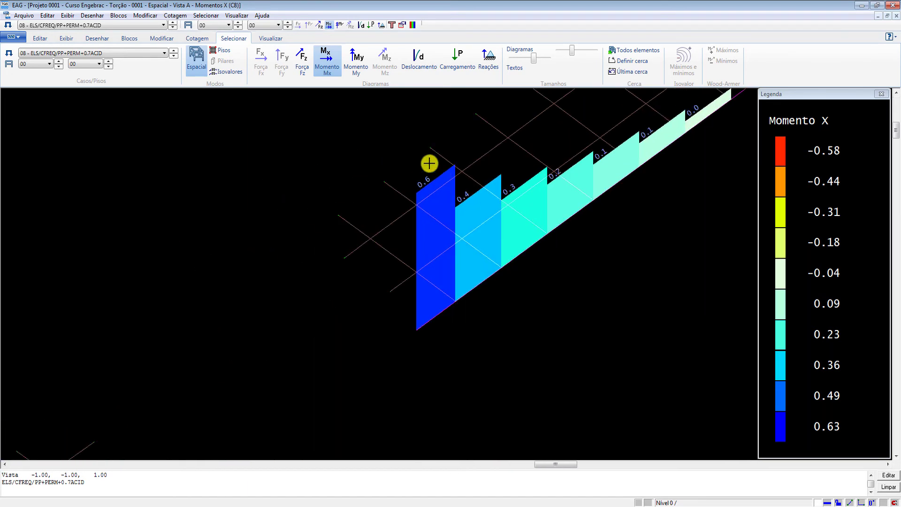
pyautogui.scroll(-4, 547, 221)
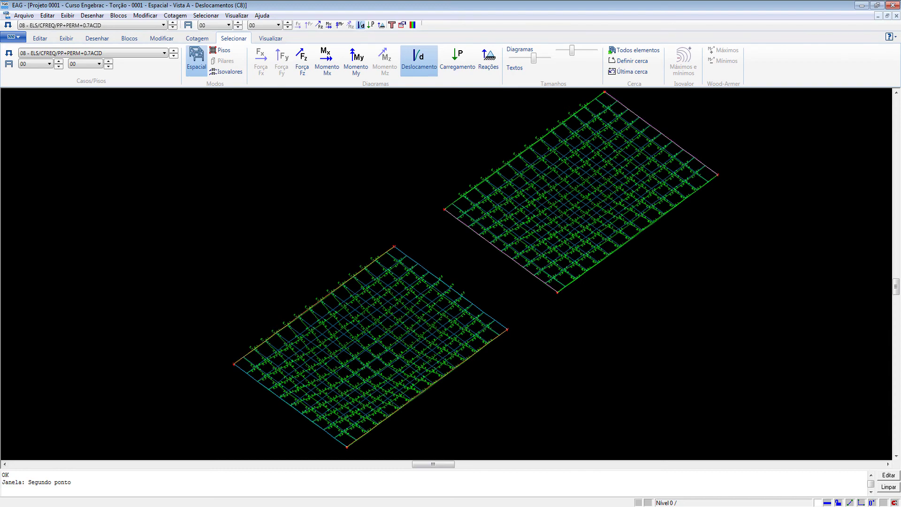
# Compare the mid-slab displacements of the two models of Estrutura 2 under case 08
pyautogui.scroll(5, 481, 291)
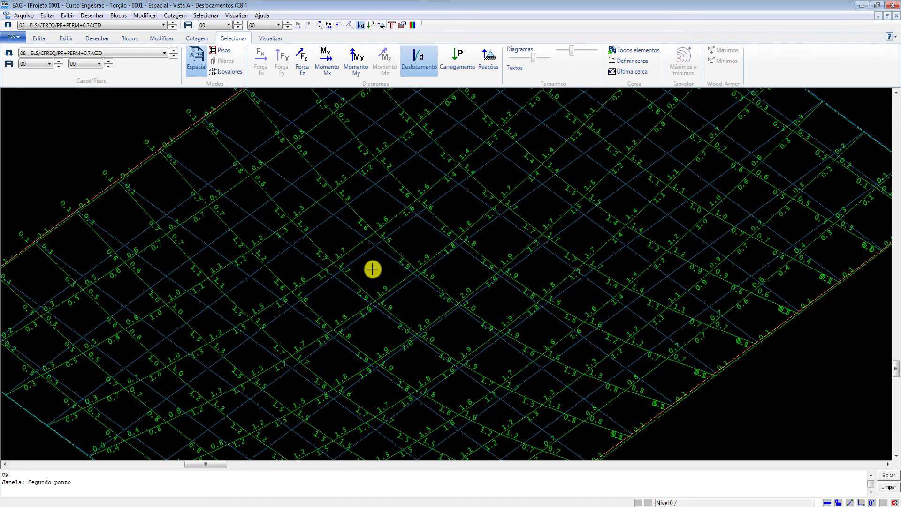
pyautogui.scroll(3, 459, 278)
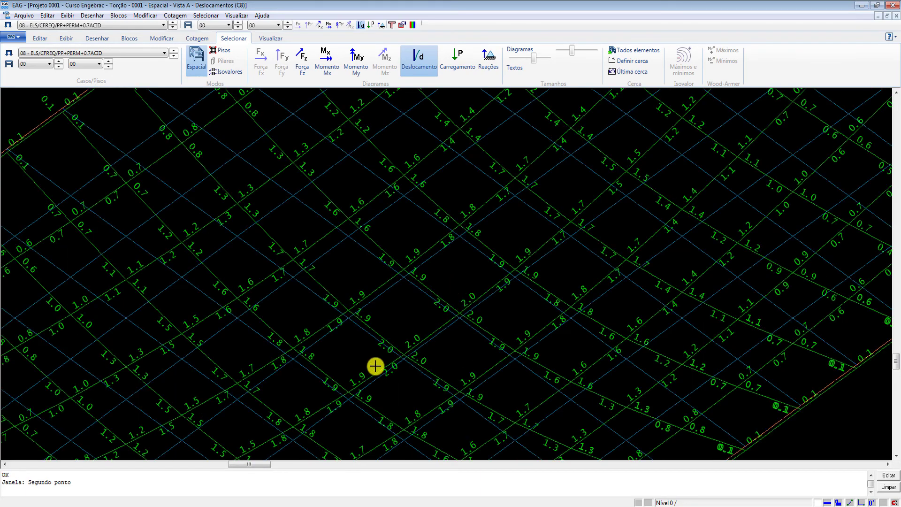
pyautogui.scroll(-1, 364, 391)
pyautogui.scroll(-4, 365, 391)
pyautogui.scroll(2, 692, 122)
pyautogui.scroll(3, 693, 122)
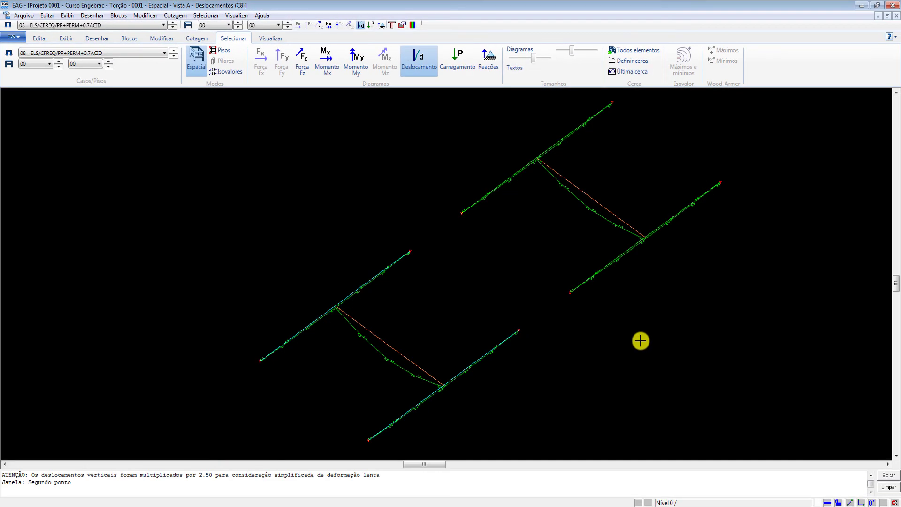
# Compare the displacements along the central crossing beam in the two models of Estrutura 3
pyautogui.scroll(5, 409, 373)
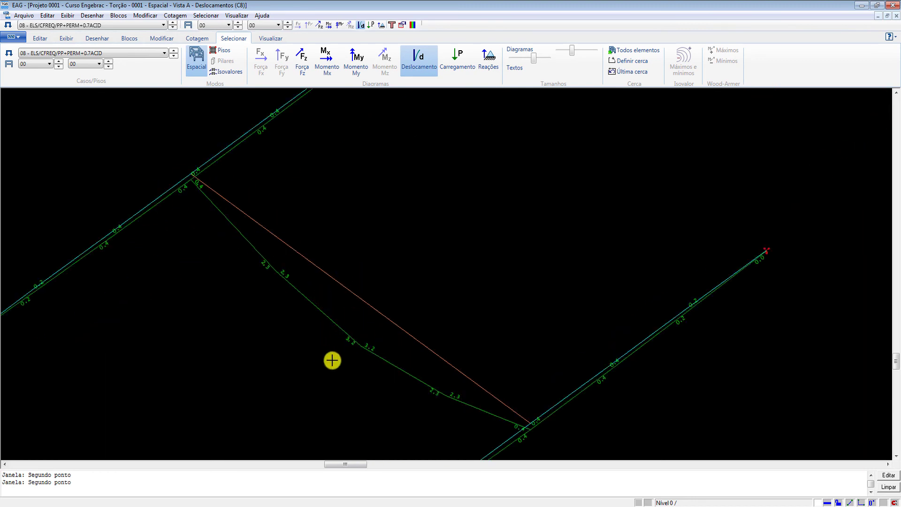
pyautogui.scroll(2, 345, 335)
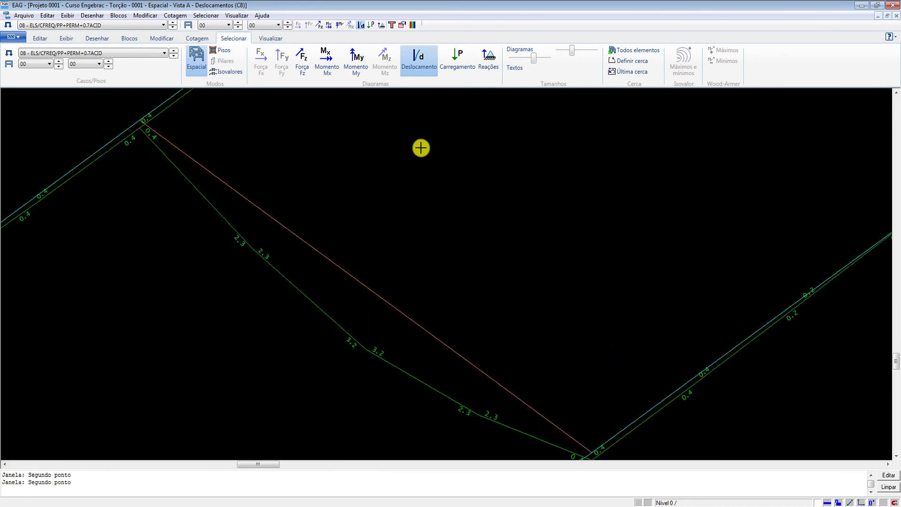
pyautogui.scroll(-1, 310, 405)
pyautogui.scroll(-3, 303, 411)
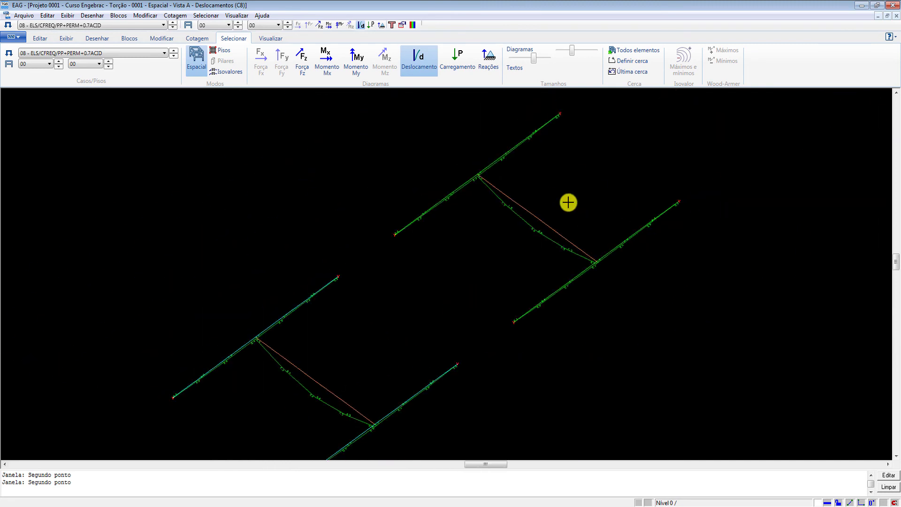
pyautogui.scroll(3, 561, 199)
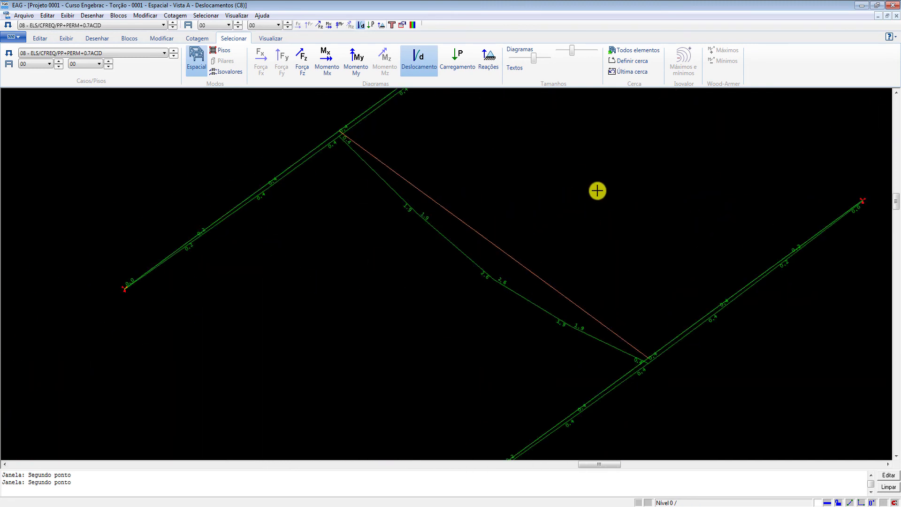
pyautogui.scroll(1, 573, 186)
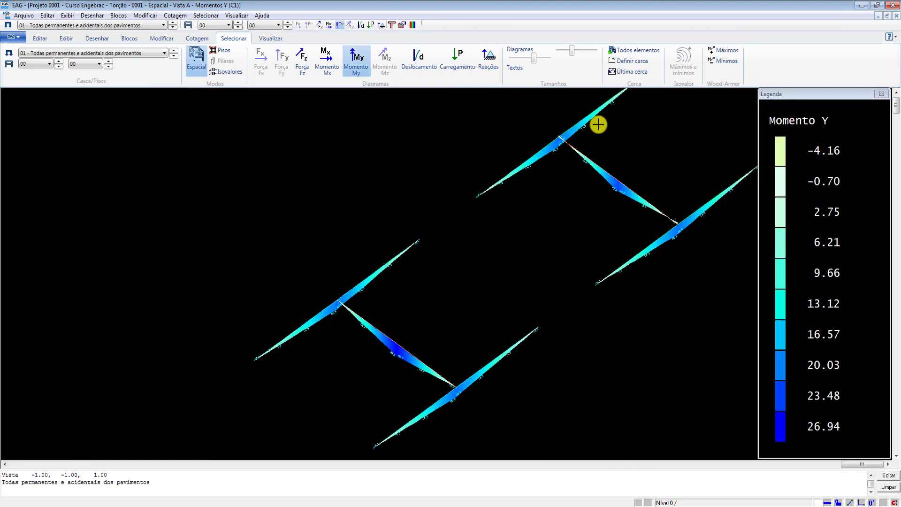
# Examine the My bending moments where the central beam meets its supporting beams in Estrutura 3, under the case with all permanent and live loads
pyautogui.scroll(2, 553, 142)
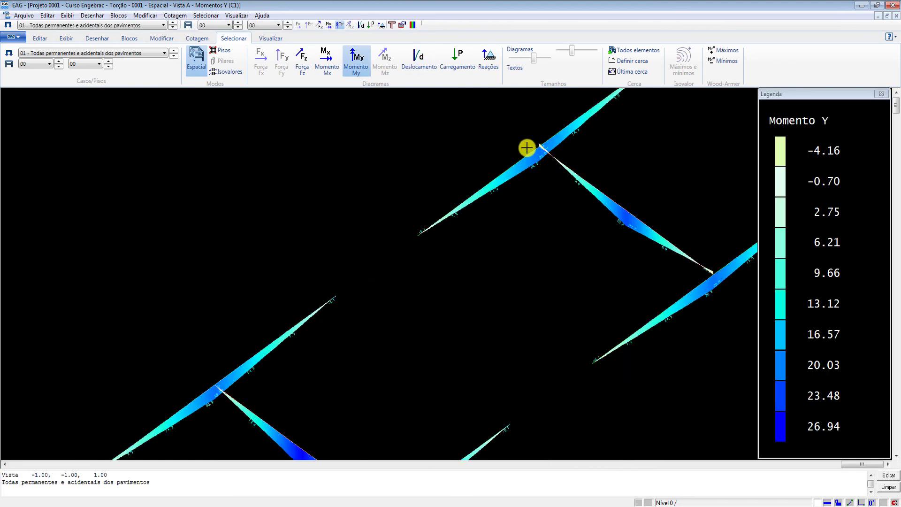
pyautogui.scroll(3, 517, 122)
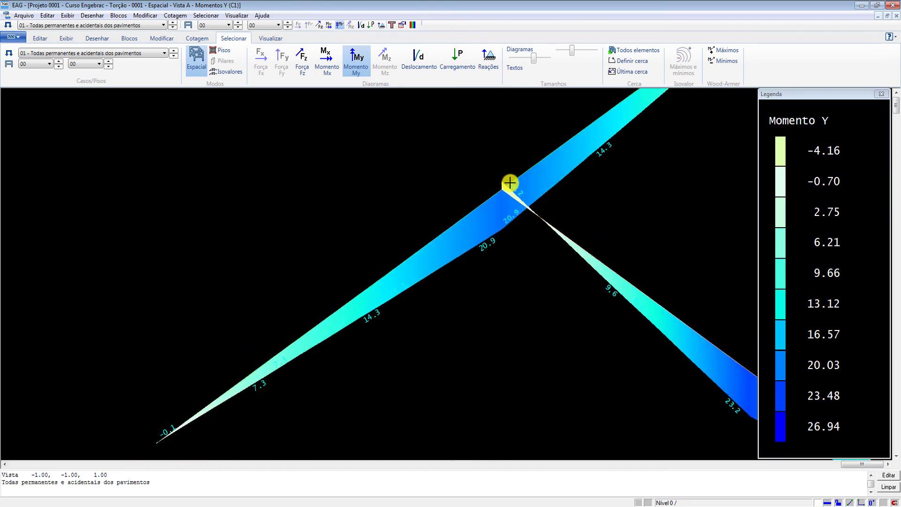
pyautogui.scroll(-4, 688, 163)
pyautogui.scroll(2, 417, 360)
pyautogui.scroll(3, 420, 357)
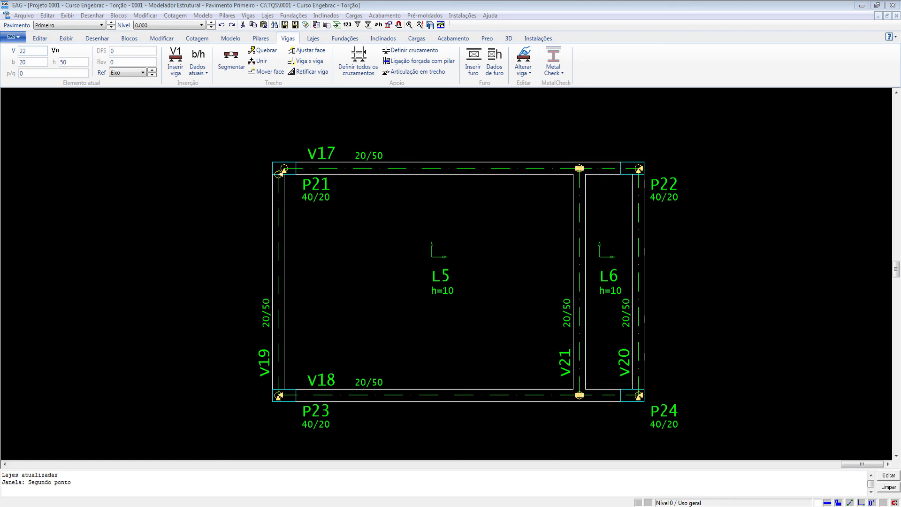
# Check the consistency of the floor plan, review the warnings on the short beam segments, and dismiss the list
pyautogui.click(598, 124)
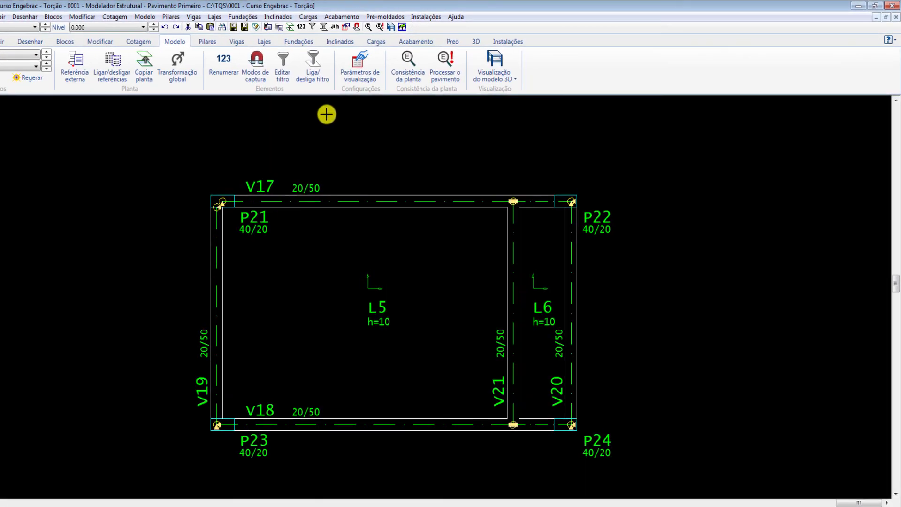
pyautogui.click(408, 70)
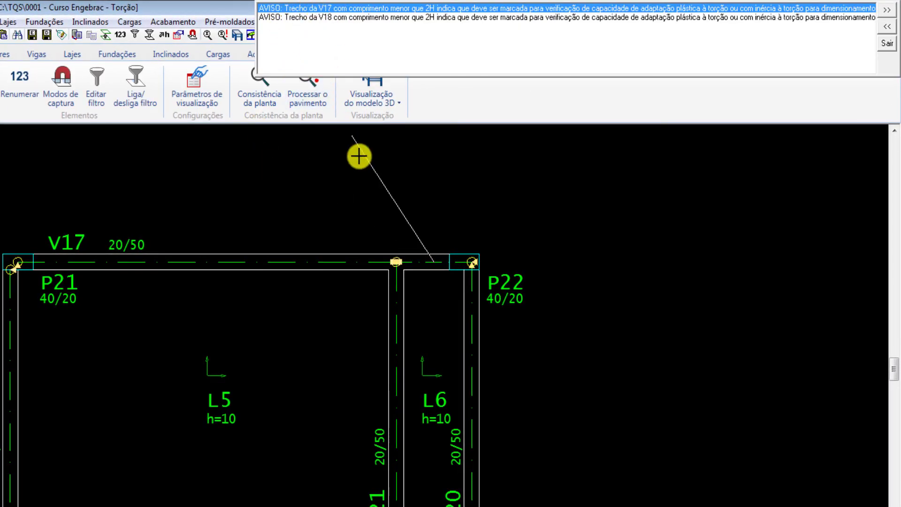
pyautogui.press('Escape')
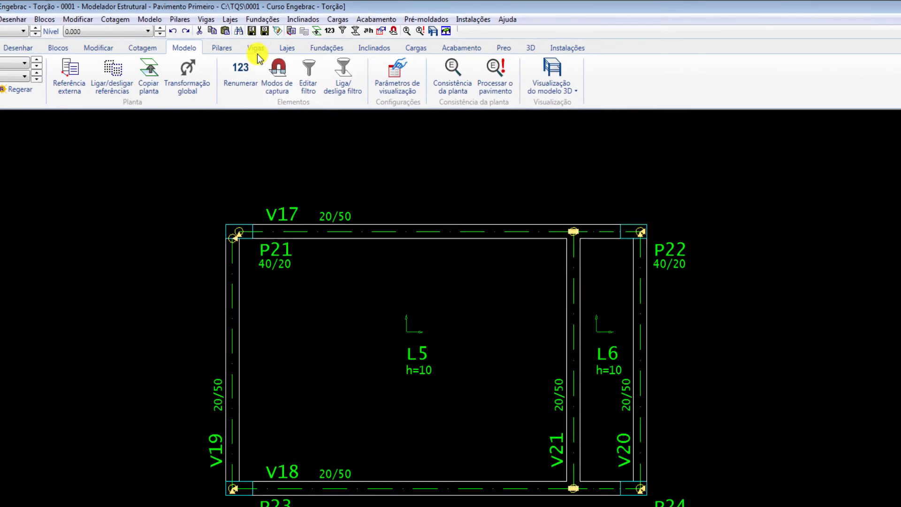
# Set the plastic adaptation capacity to Sim in the exclusive data of the V17 segment between V21 and P22
pyautogui.click(257, 53)
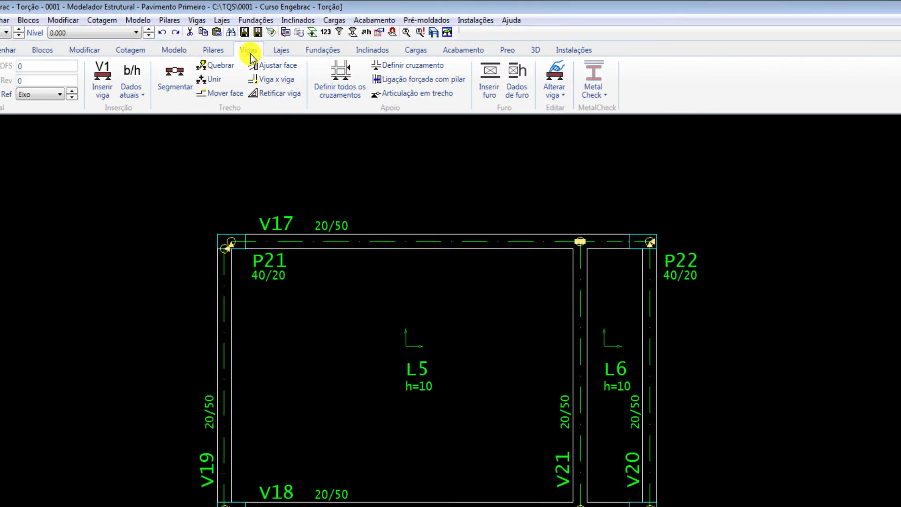
pyautogui.click(556, 96)
pyautogui.click(572, 122)
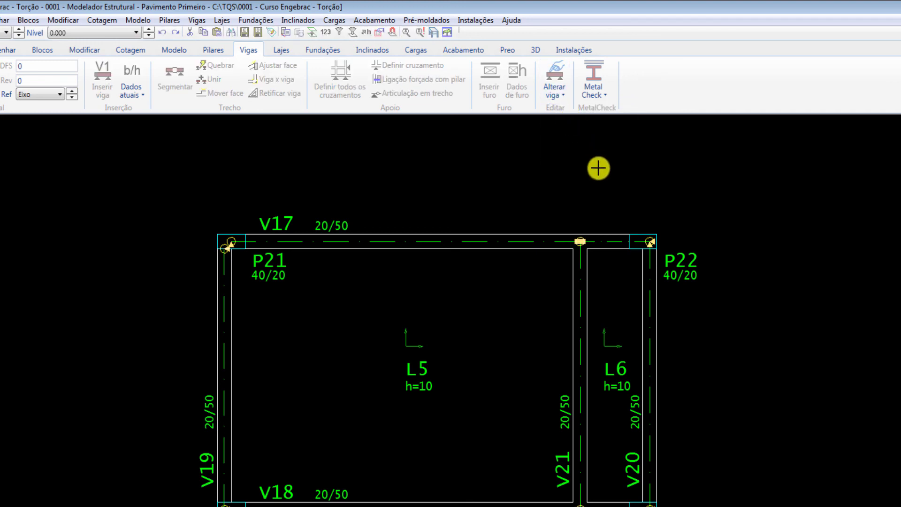
pyautogui.click(609, 231)
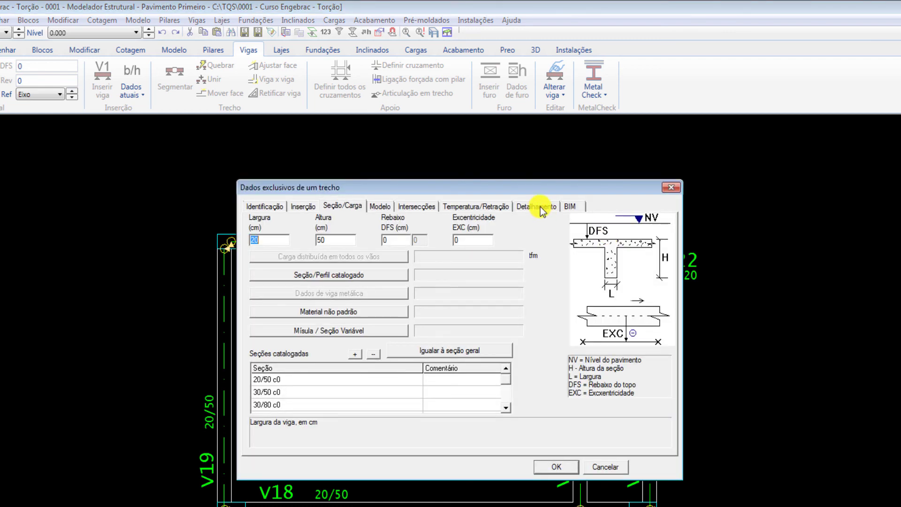
pyautogui.click(537, 207)
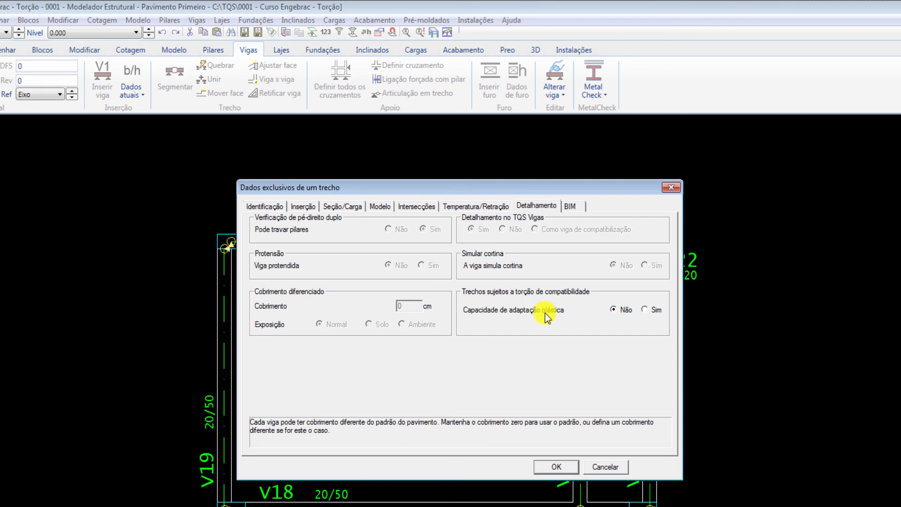
pyautogui.click(645, 310)
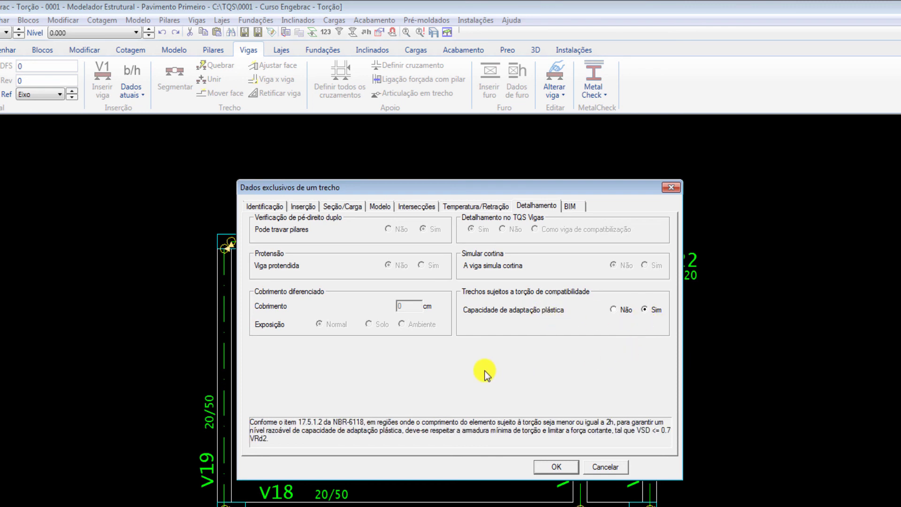
# Give the short V17 segment its own torsional inertia divisor of 10 and accept the segment data
pyautogui.click(380, 206)
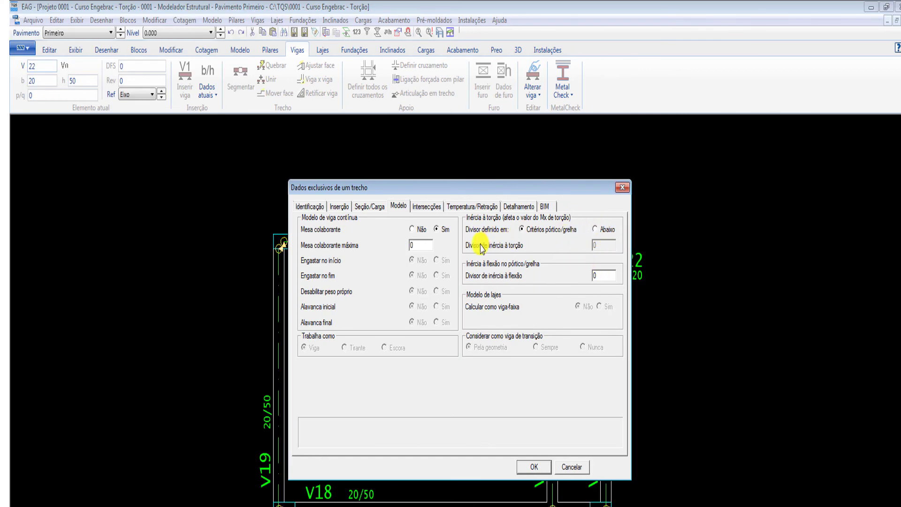
pyautogui.click(597, 230)
pyautogui.press('Tab')
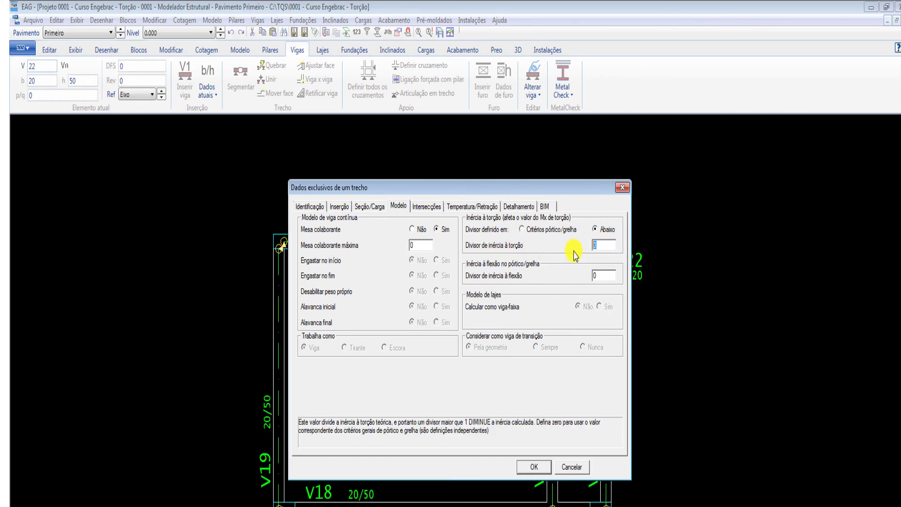
pyautogui.write('10')
pyautogui.click(536, 464)
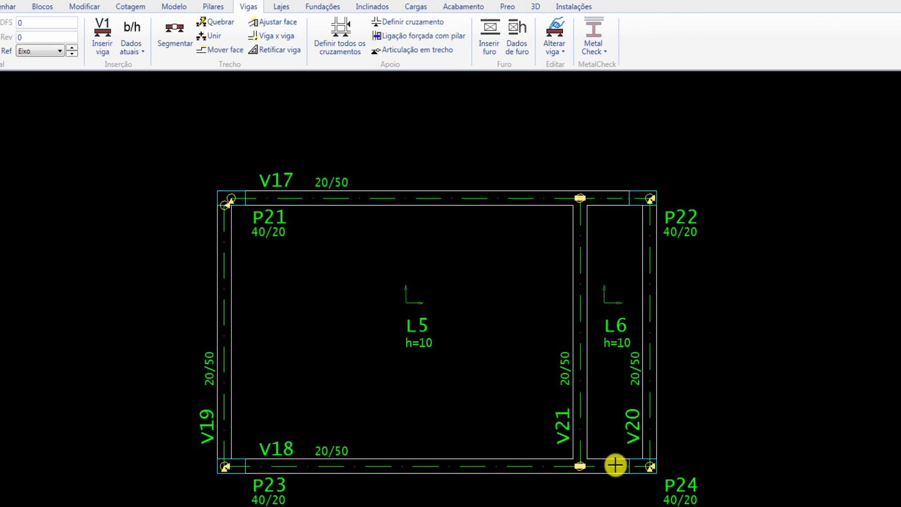
# Set the plastic adaptation capacity to Sim in the exclusive data of the V18 segment between V21 and P24
pyautogui.click(558, 54)
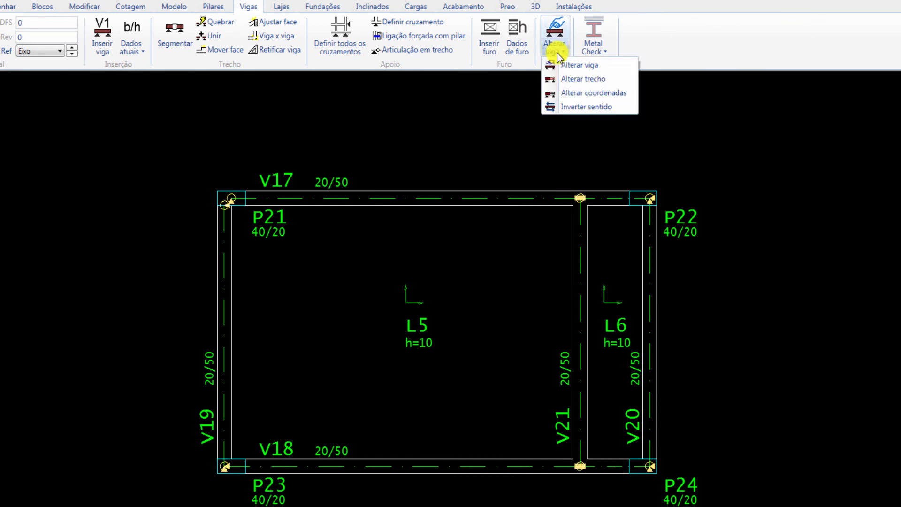
pyautogui.click(569, 78)
pyautogui.click(607, 471)
pyautogui.click(533, 163)
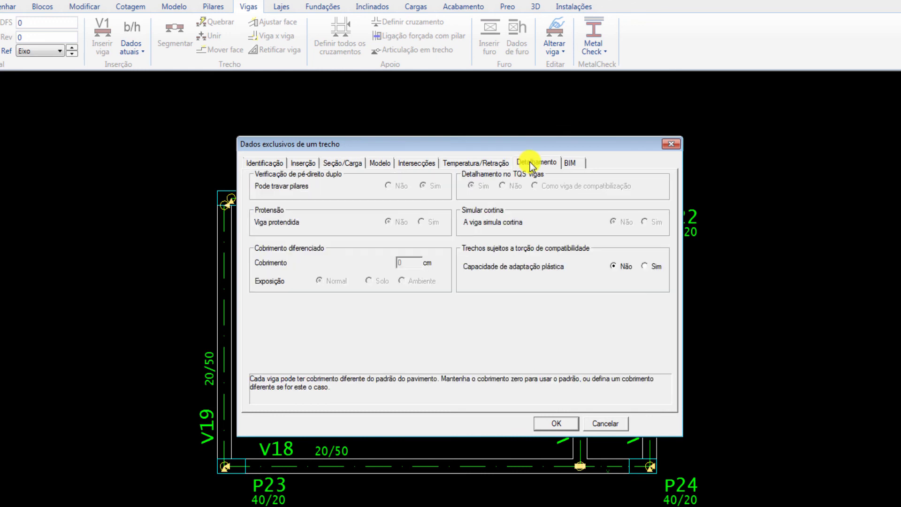
pyautogui.click(655, 266)
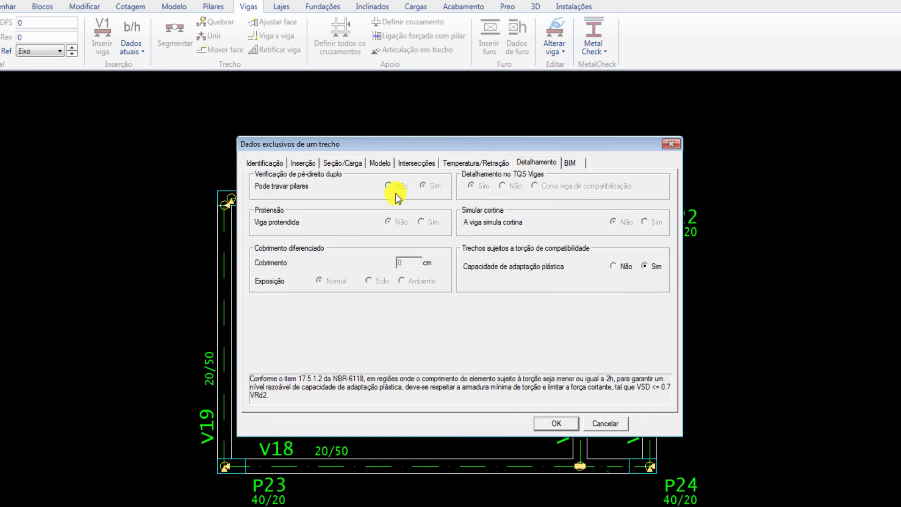
# Give the short V18 segment its own torsional inertia divisor of 10 and accept the segment data
pyautogui.click(377, 163)
pyautogui.doubleClick(642, 202)
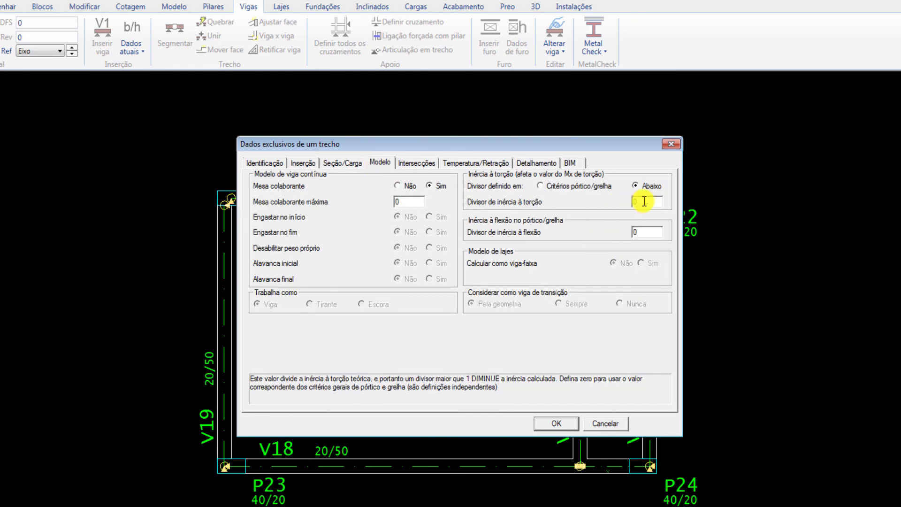
pyautogui.write('10')
pyautogui.click(554, 422)
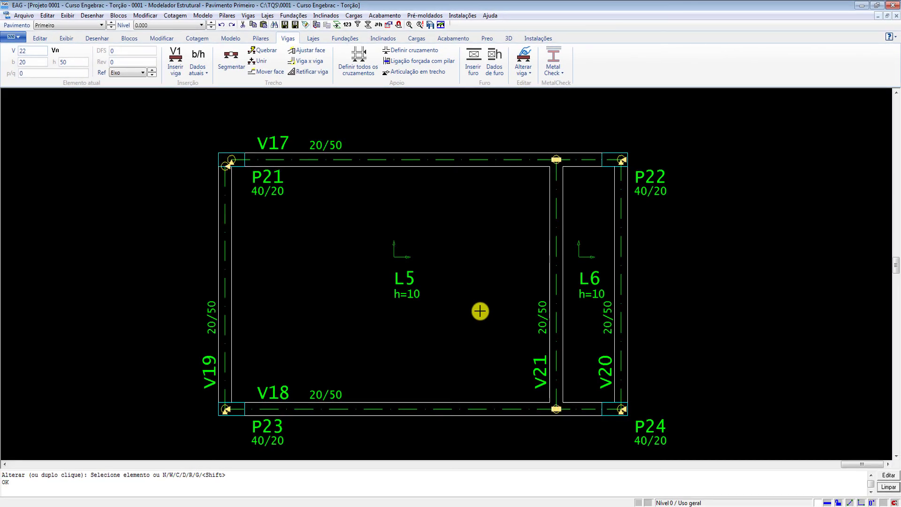
# Run the floor plan consistency check again on the edited model
pyautogui.click(231, 38)
pyautogui.click(443, 69)
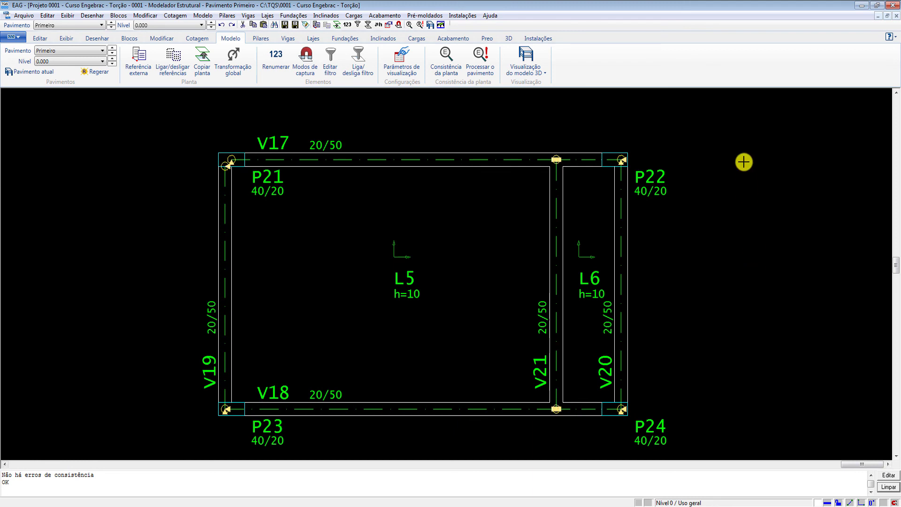
pyautogui.click(758, 274)
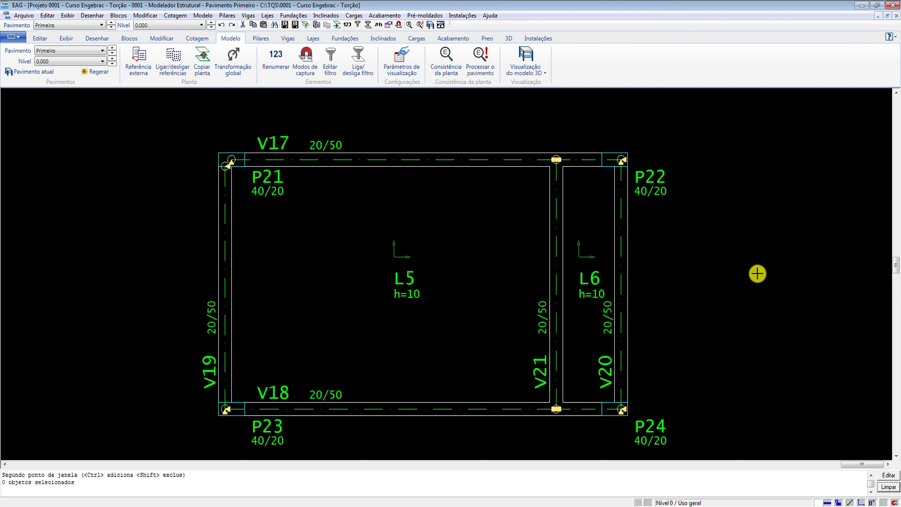